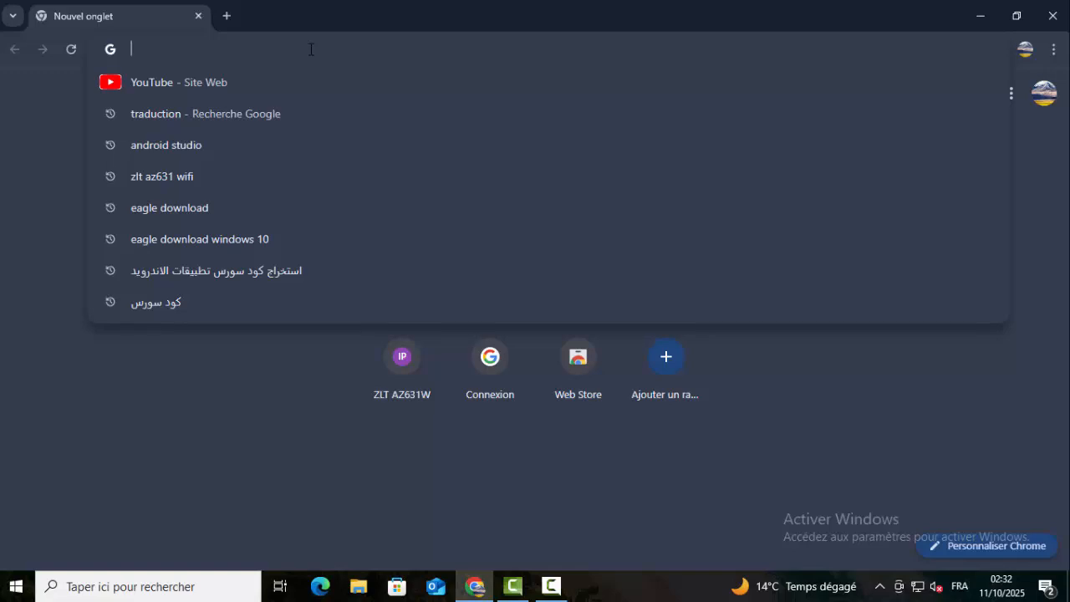
# - Load the router's login page at 192.168.1.1 in Chrome
pyautogui.write('192')
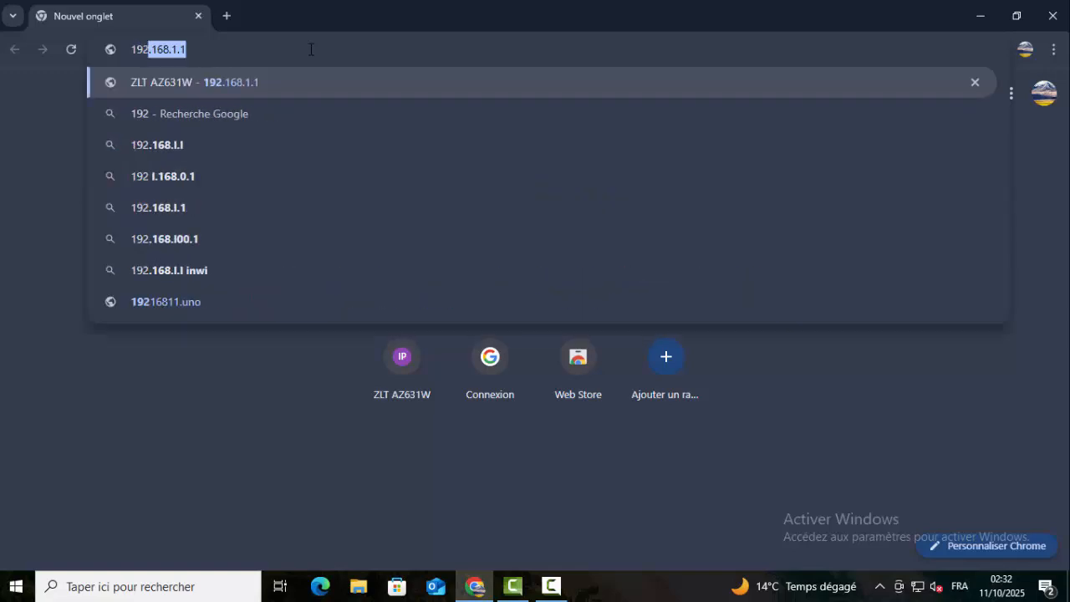
pyautogui.write('.168')
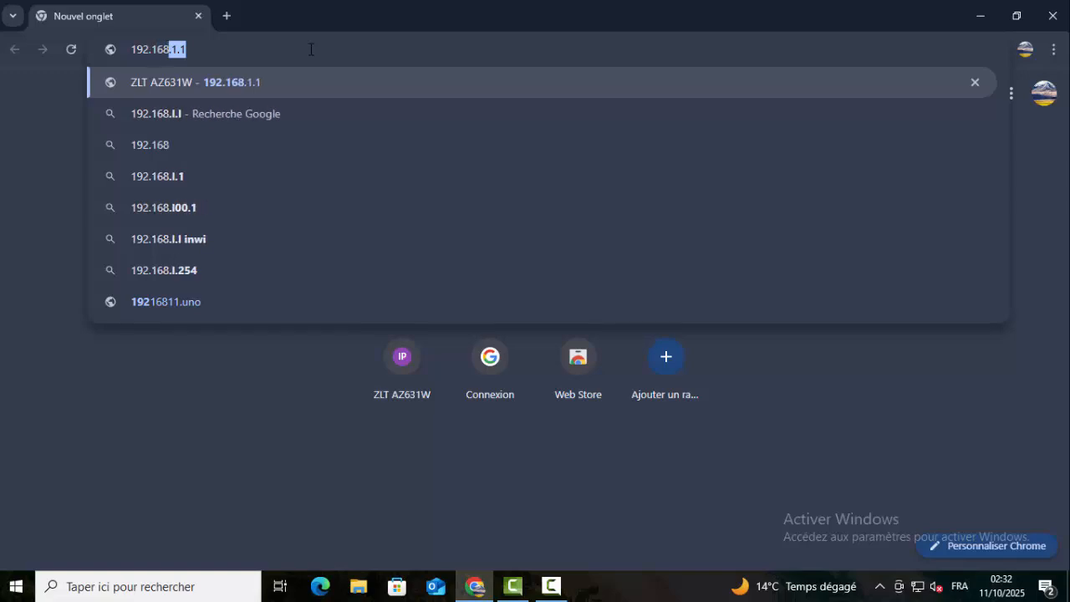
pyautogui.write('.')
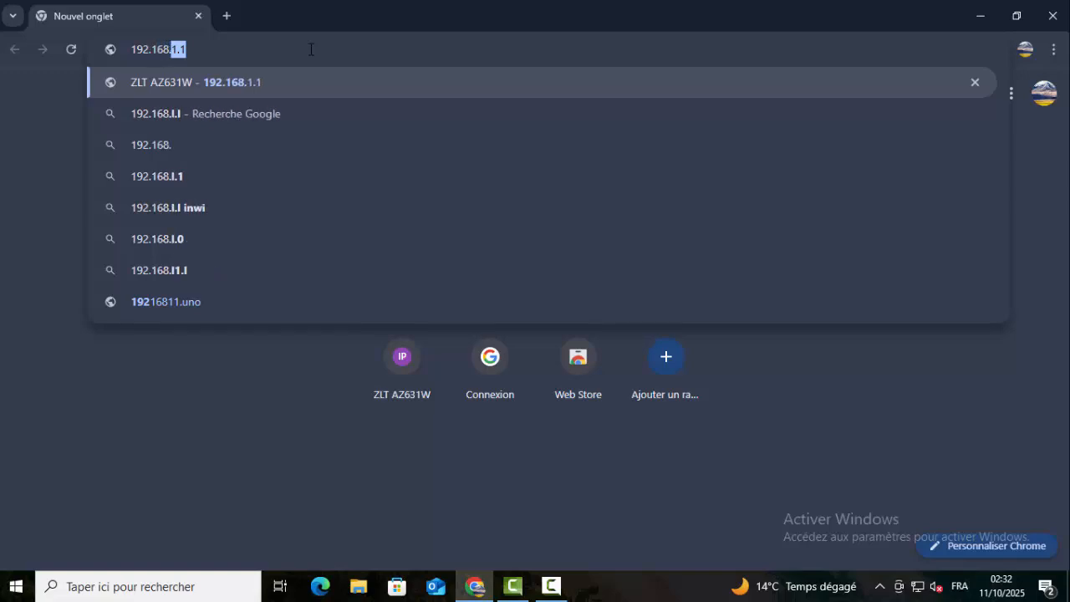
pyautogui.write('1.1')
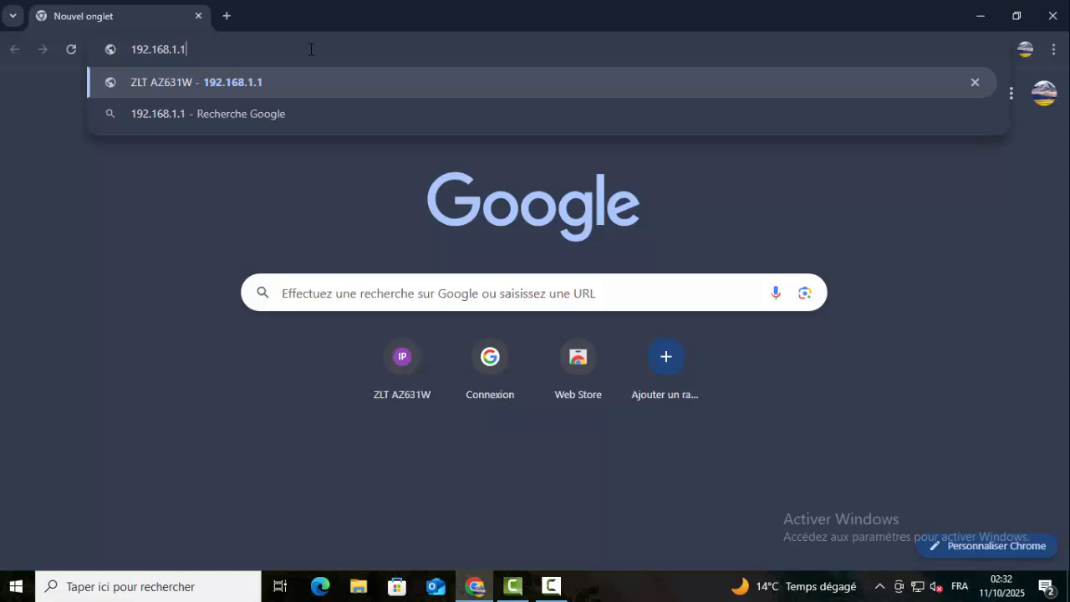
pyautogui.press('Return')
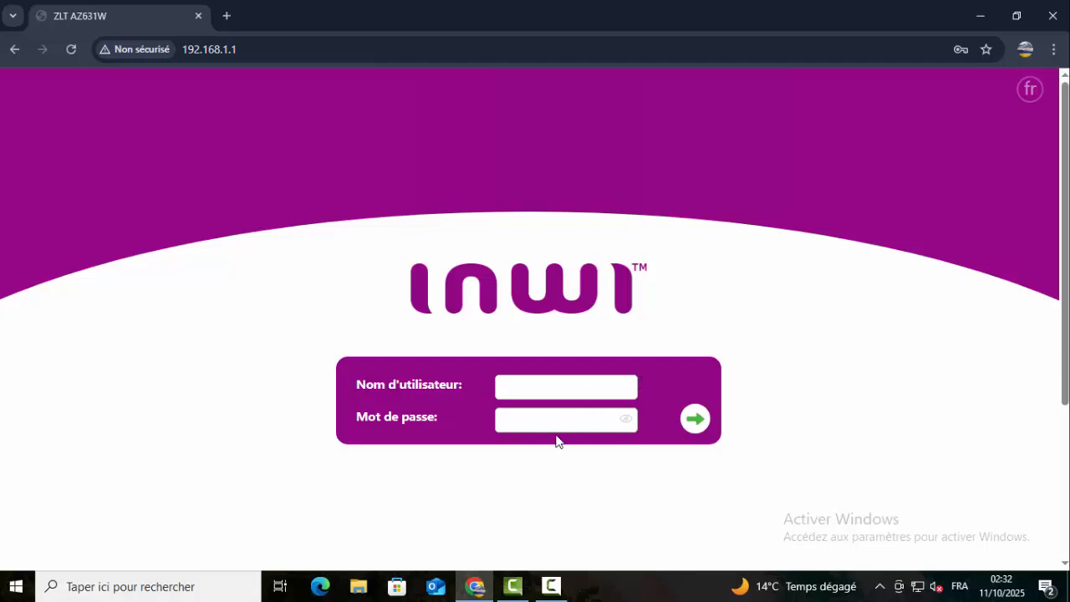
# - Log in to the router with Chrome's saved credentials to reach the Accueil page
pyautogui.click(560, 390)
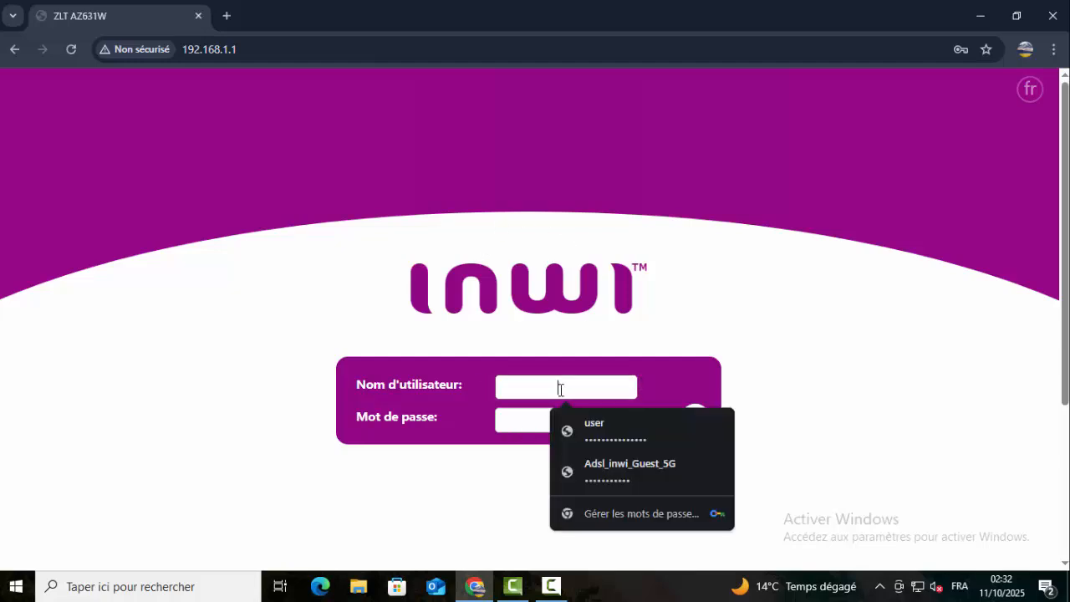
pyautogui.click(628, 434)
pyautogui.click(693, 417)
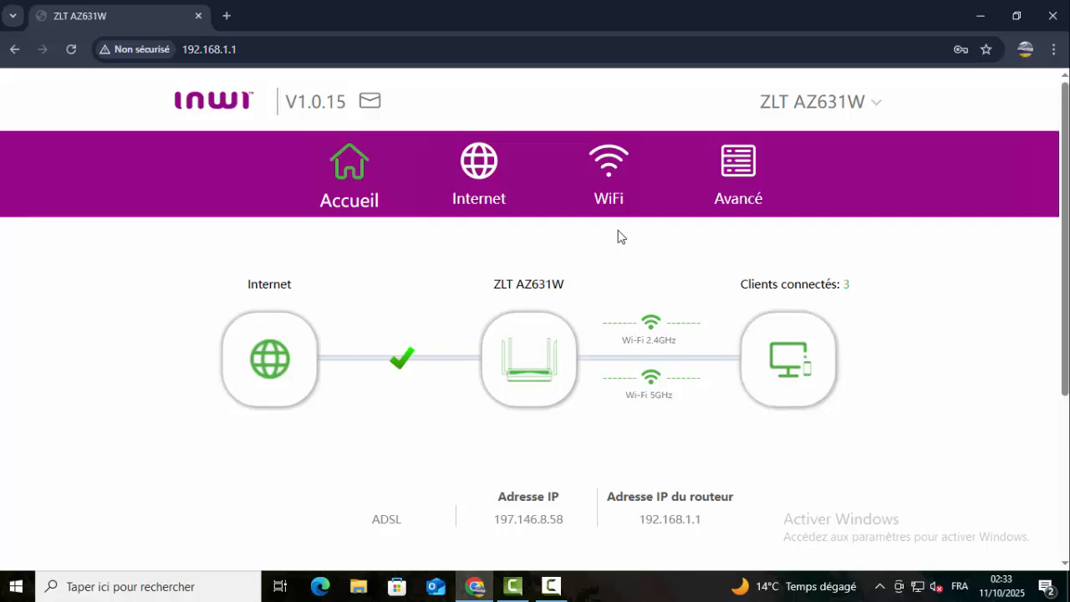
# - Open the WiFi settings and toggle Smart Connect on, then back off so 2.4G and 5G stay separate
pyautogui.click(609, 176)
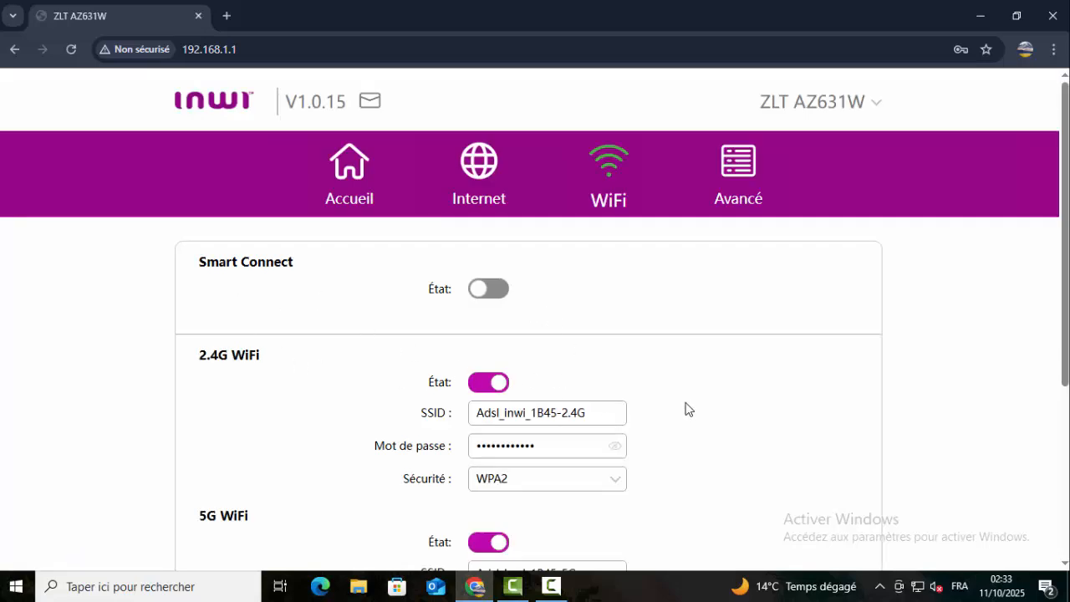
pyautogui.scroll(-2, 687, 409)
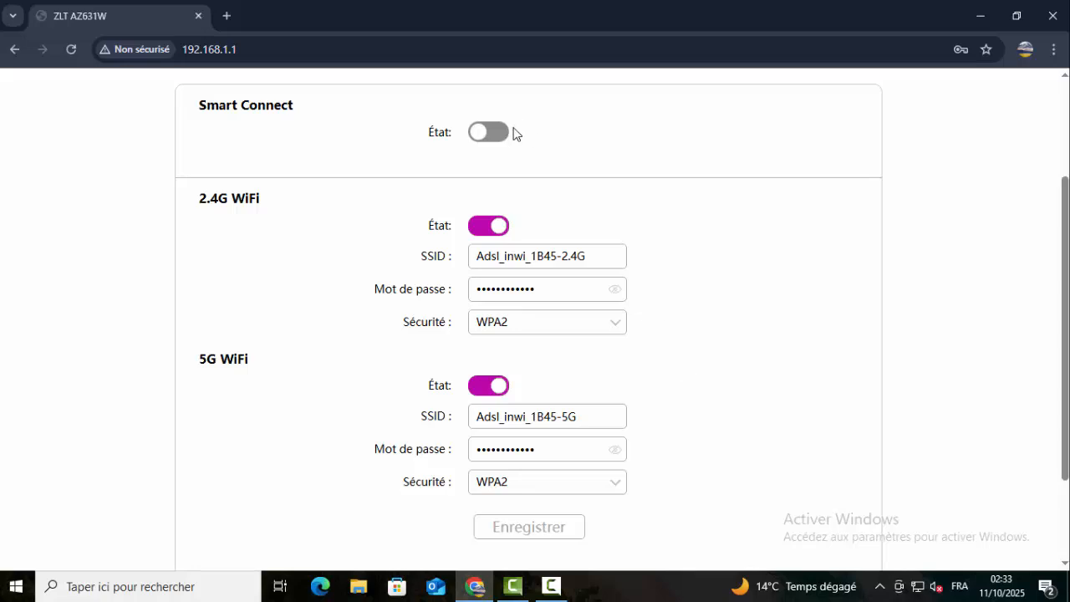
pyautogui.click(493, 133)
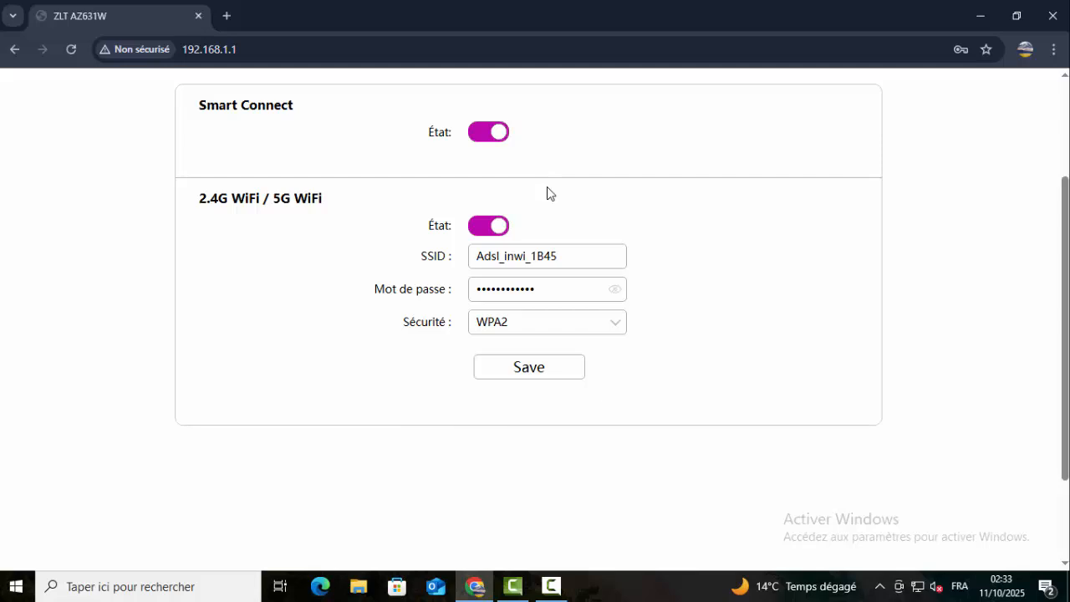
pyautogui.click(483, 141)
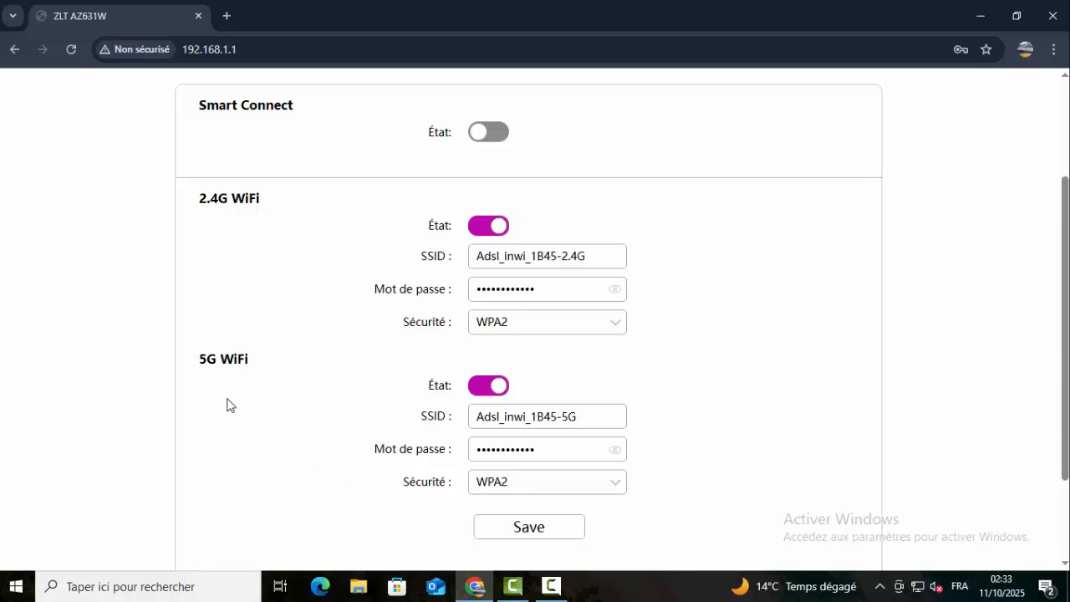
pyautogui.scroll(-1, 694, 414)
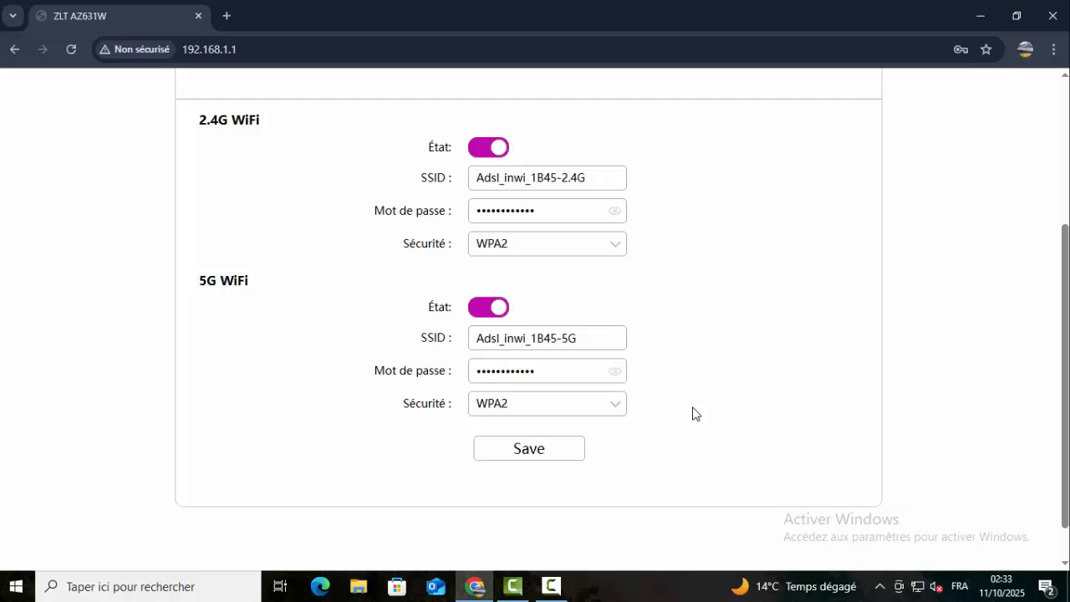
pyautogui.scroll(-1, 693, 413)
pyautogui.scroll(4, 660, 392)
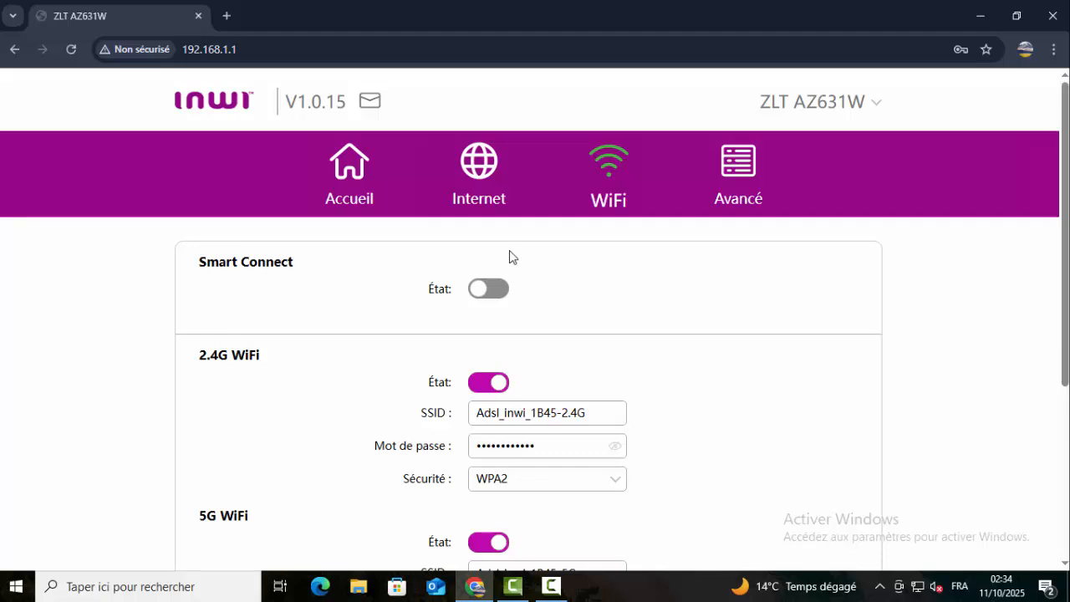
# - From Accueil, open Clients connectés, dismiss the save-password prompt, and keep Management Type Off
pyautogui.click(348, 167)
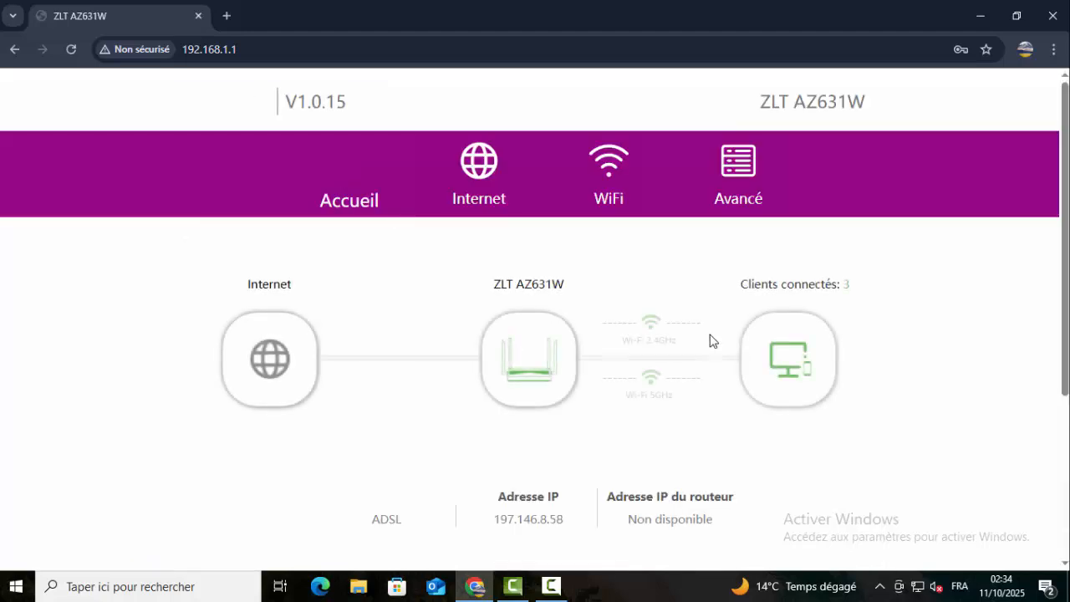
pyautogui.click(800, 374)
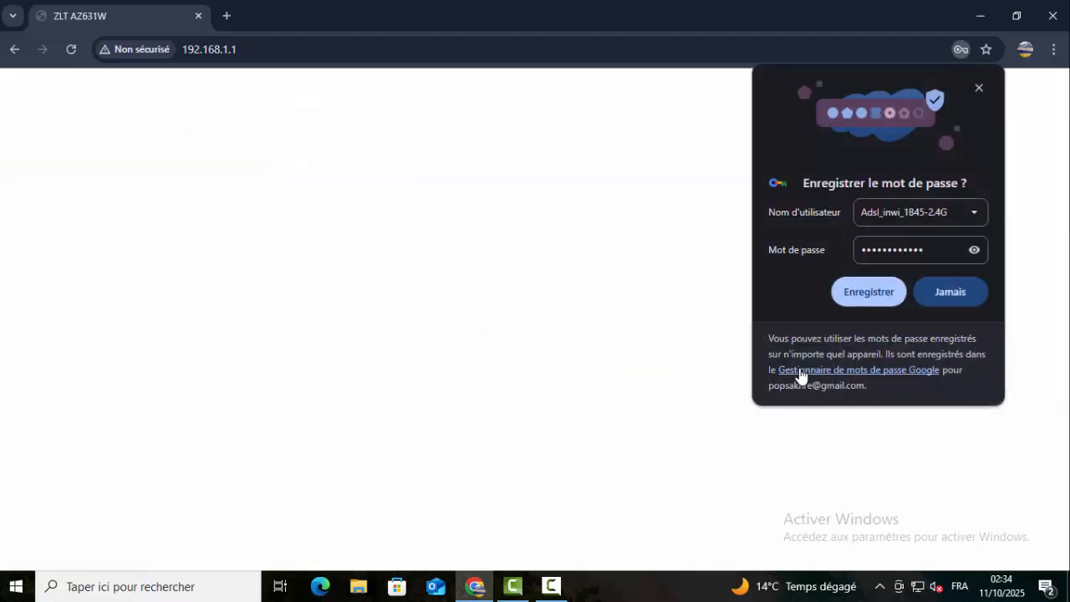
pyautogui.click(979, 89)
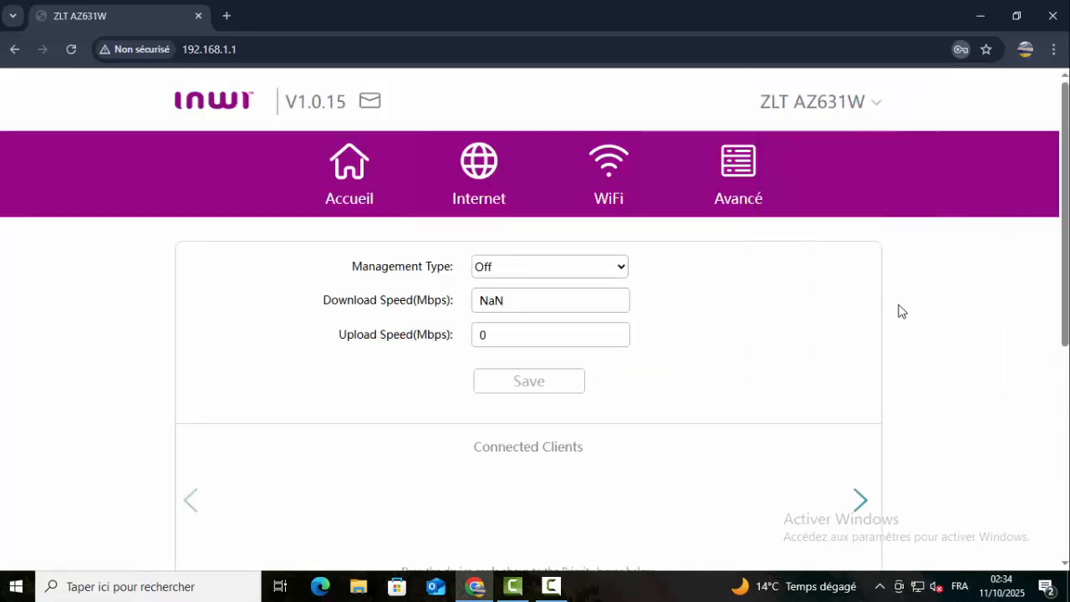
pyautogui.scroll(-2, 796, 370)
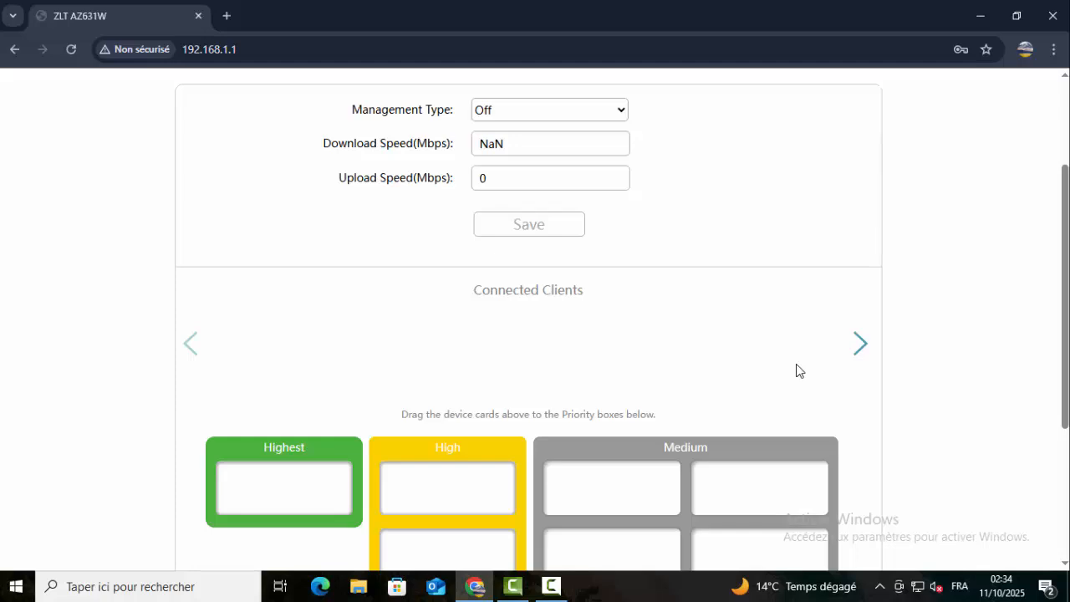
pyautogui.scroll(1, 655, 365)
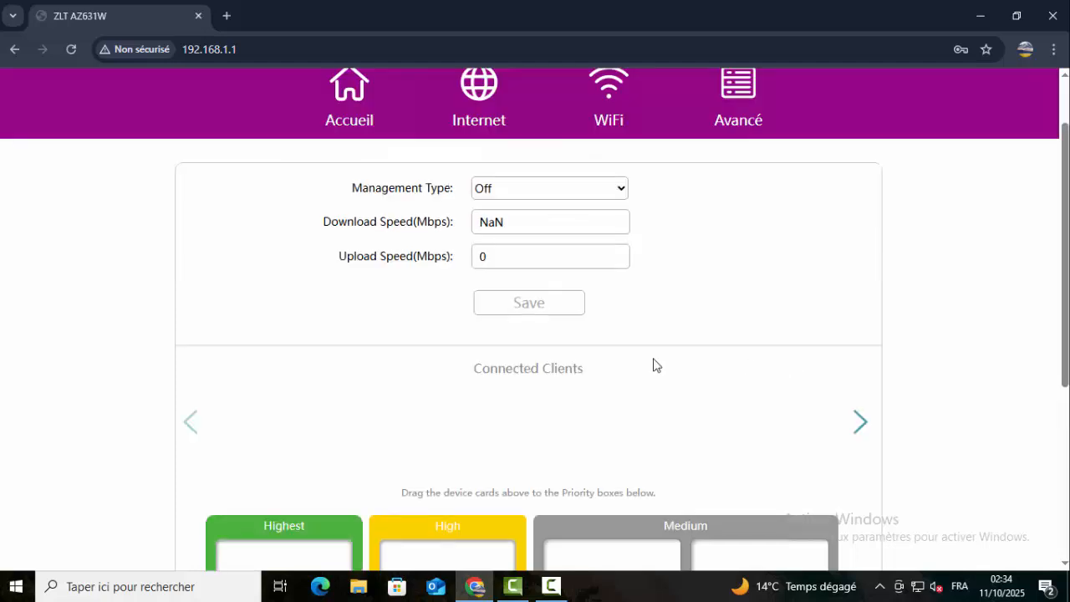
pyautogui.click(620, 191)
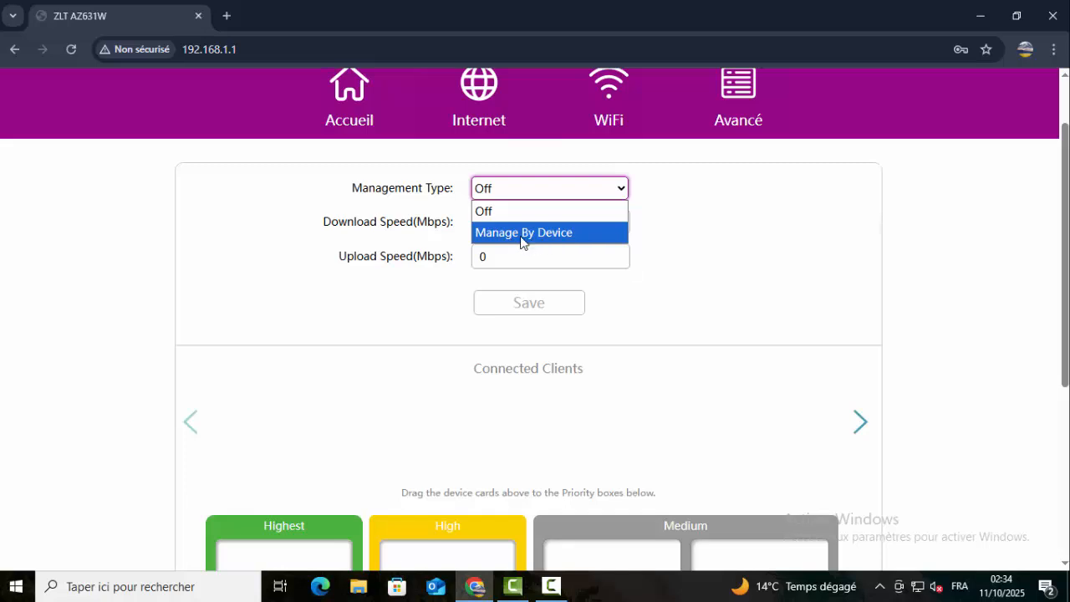
pyautogui.click(496, 214)
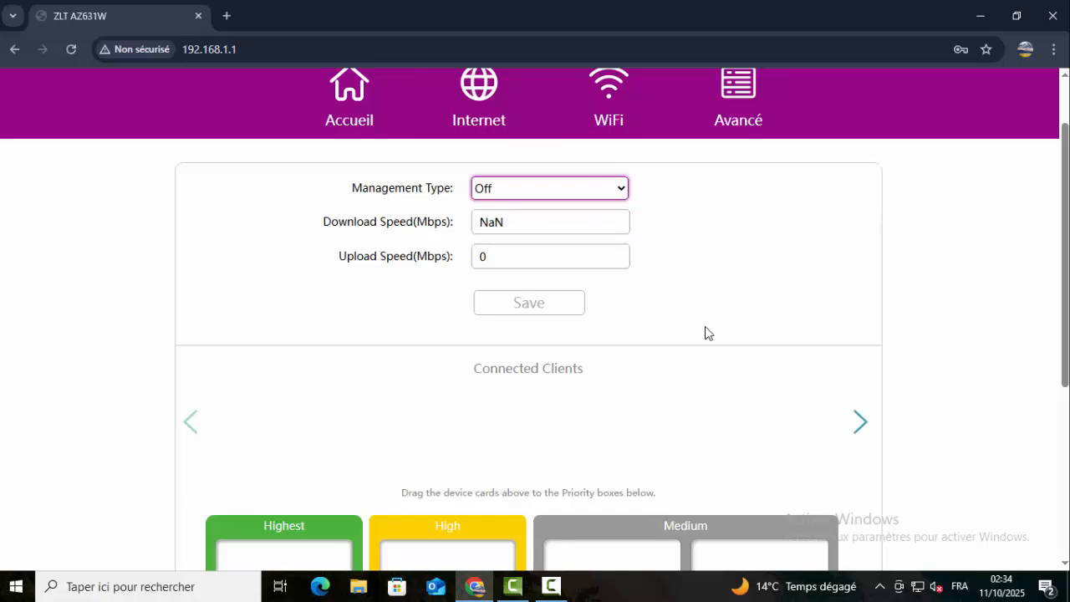
# - Drag DESKTOP-GHOVKQ8 into the Highest priority box and Galaxy-A52s-5G into High
pyautogui.scroll(-1, 741, 317)
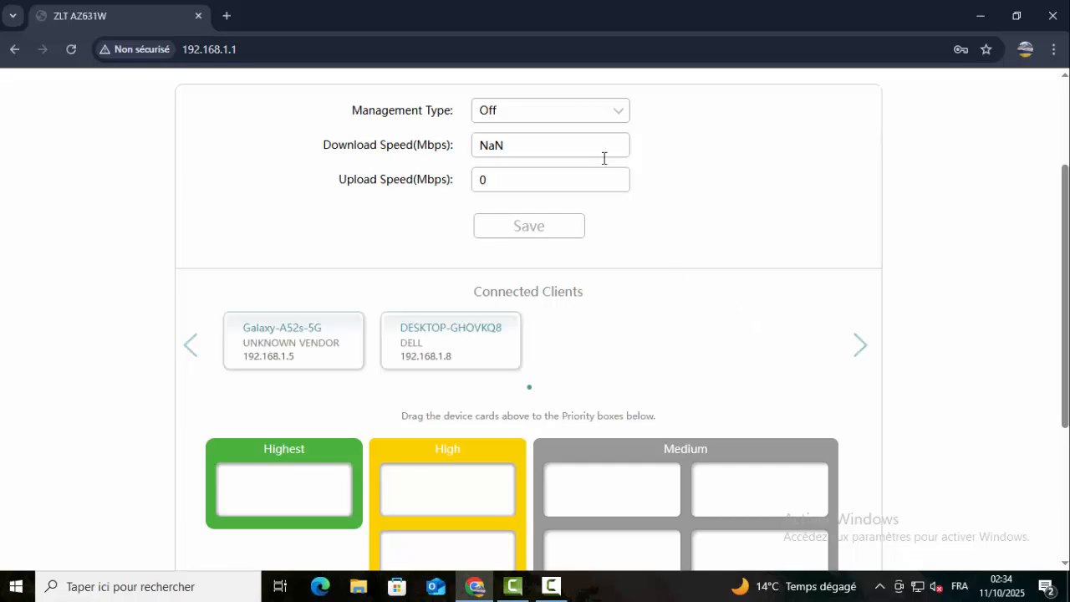
pyautogui.scroll(-1, 733, 343)
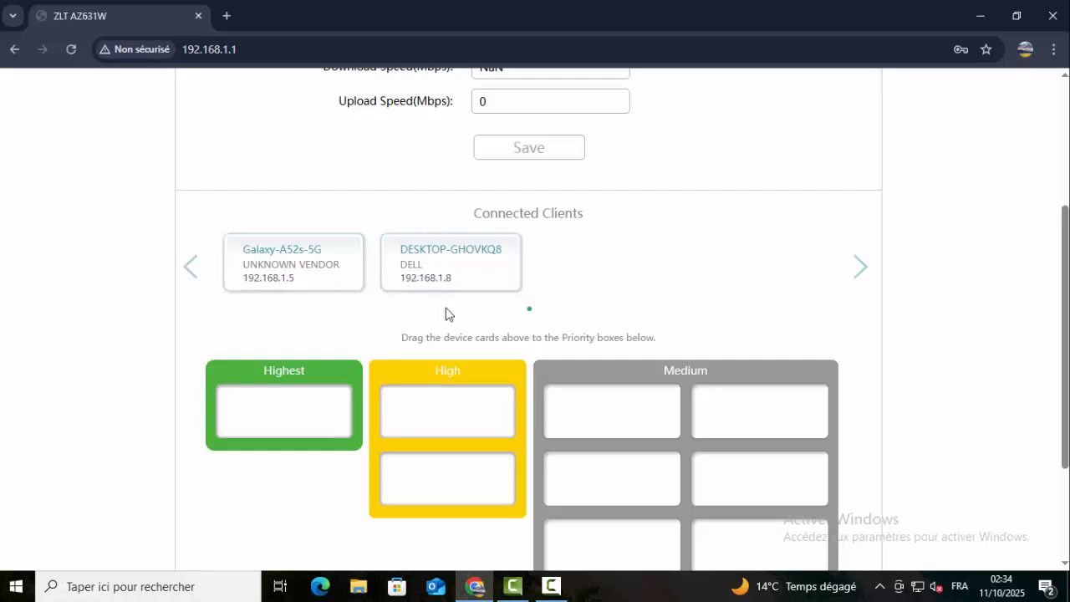
pyautogui.scroll(-1, 514, 313)
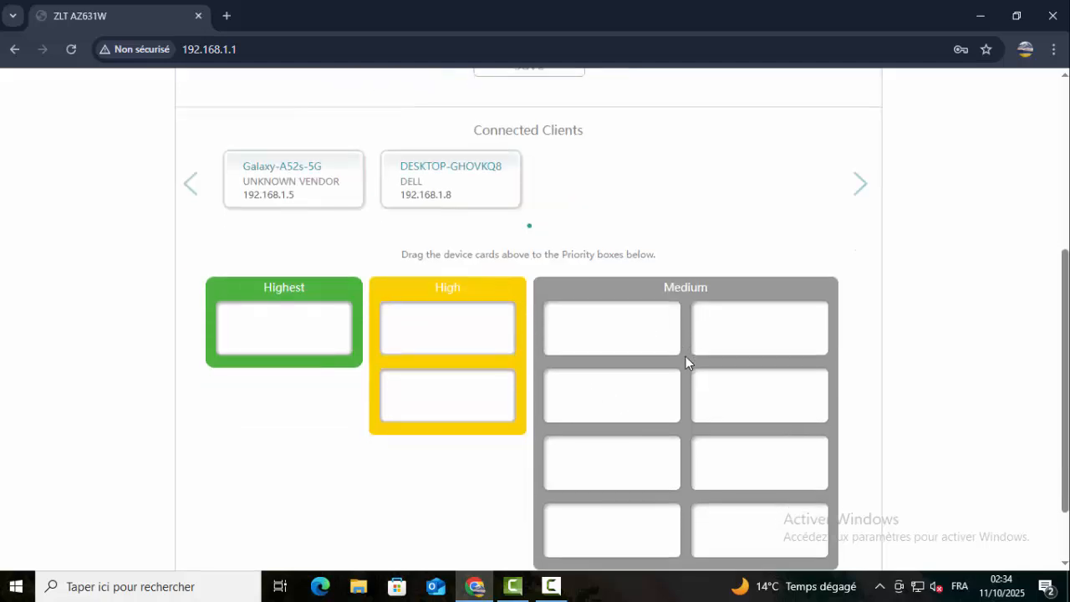
pyautogui.scroll(-1, 685, 356)
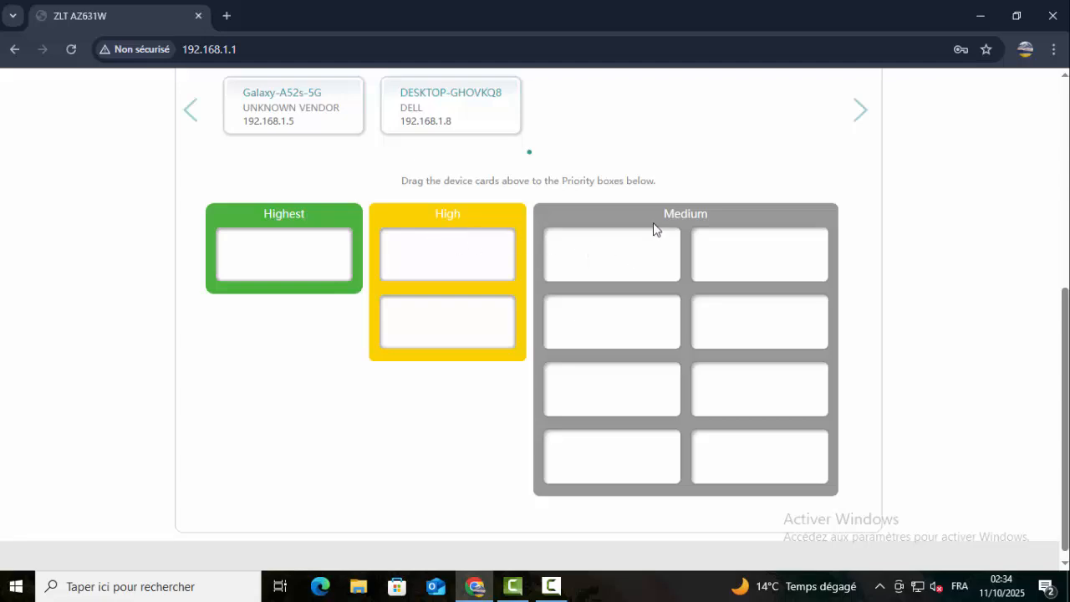
pyautogui.scroll(1, 654, 205)
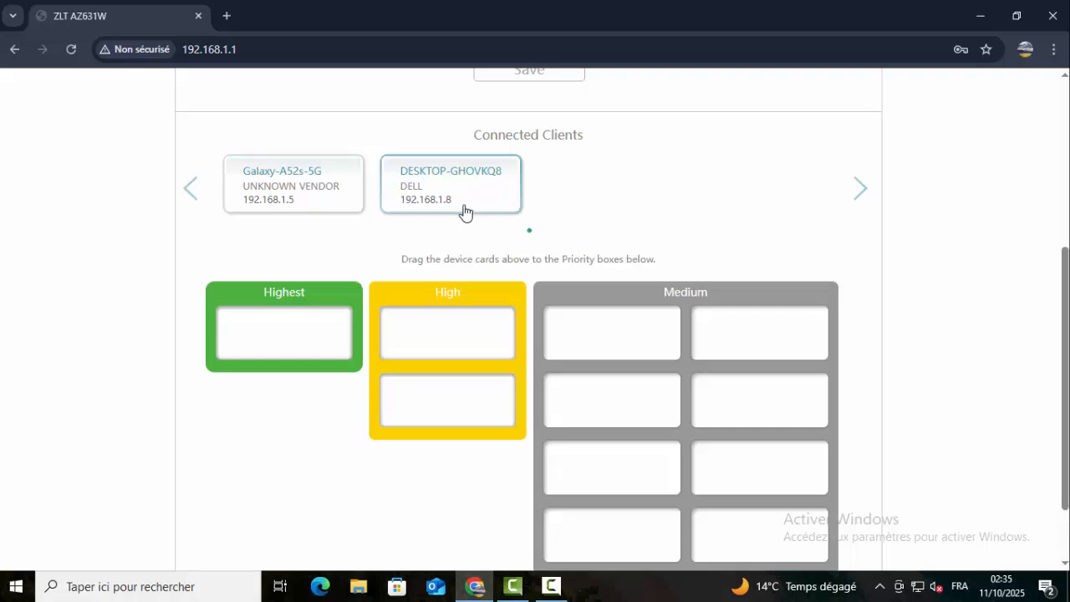
pyautogui.moveTo(463, 188); pyautogui.dragTo(291, 343)
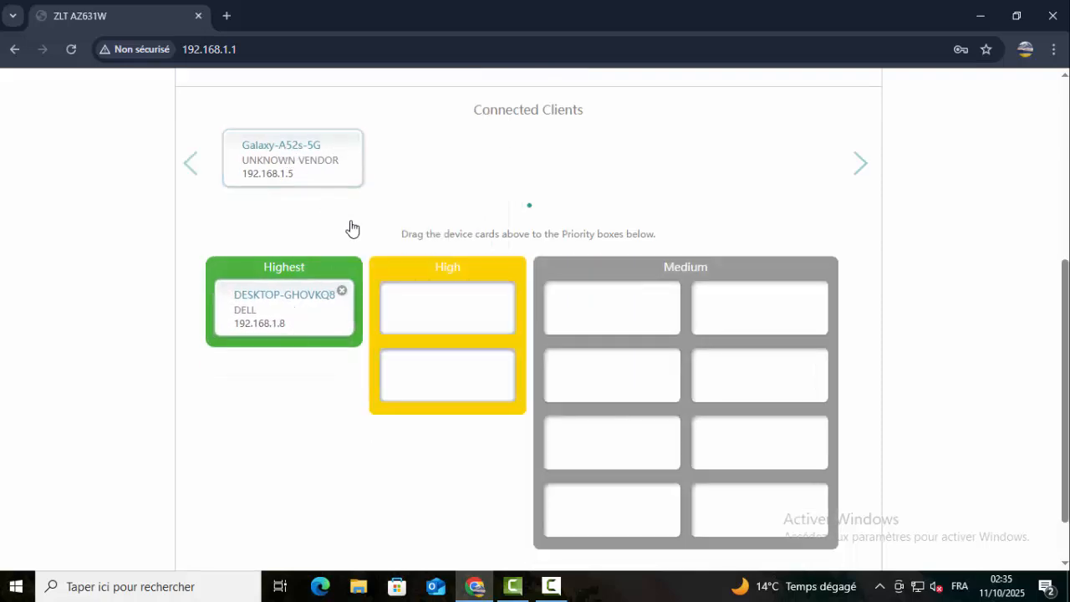
pyautogui.moveTo(326, 171); pyautogui.dragTo(437, 303)
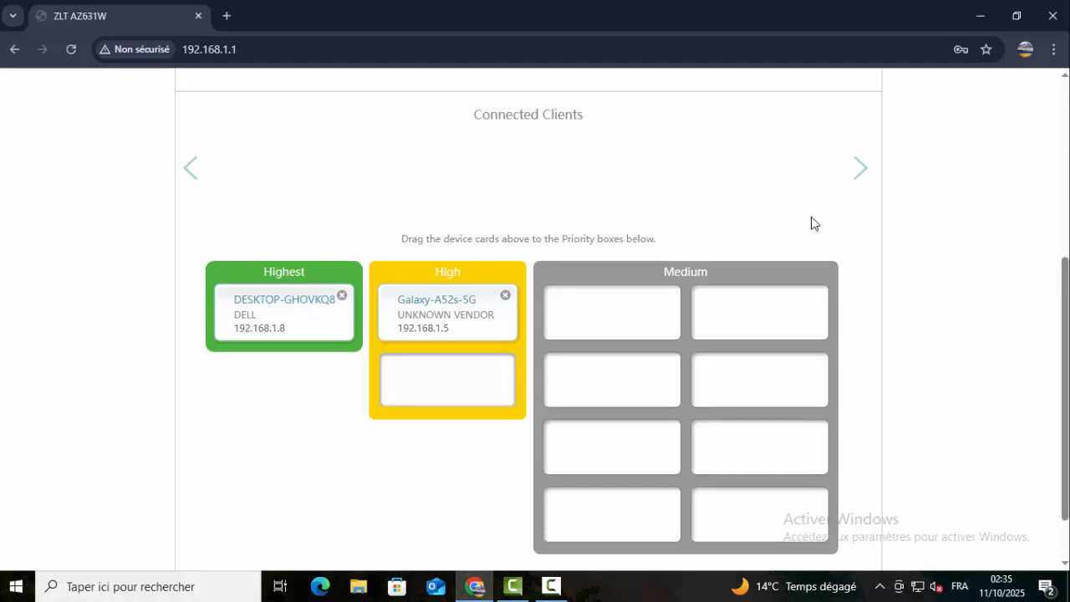
pyautogui.scroll(3, 811, 223)
pyautogui.scroll(1, 812, 224)
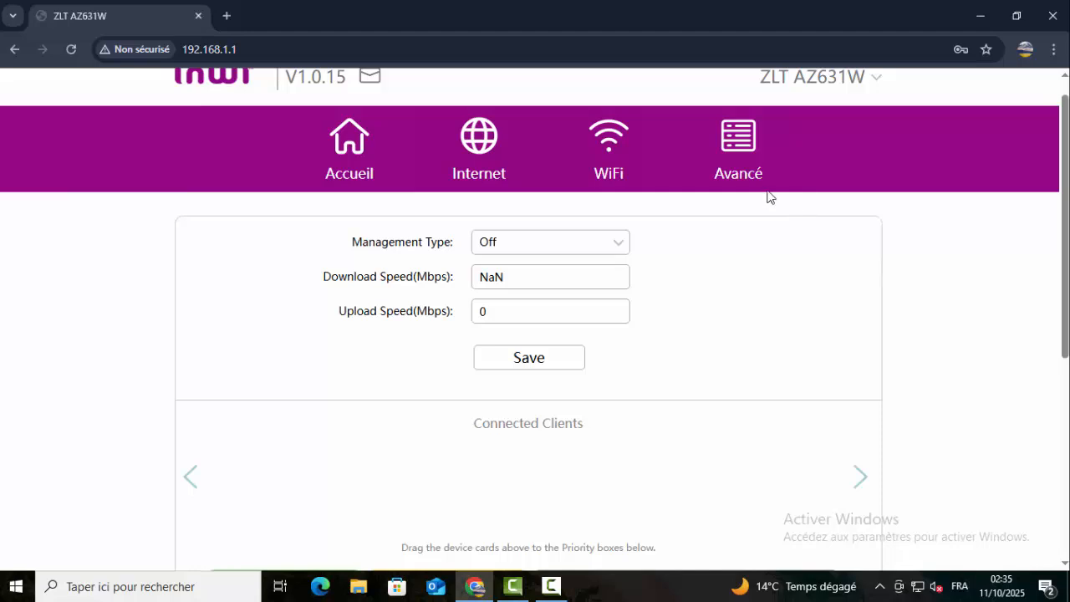
# - Open Avancé > WiFi and review the 2.4GHz advanced wireless settings
pyautogui.click(741, 160)
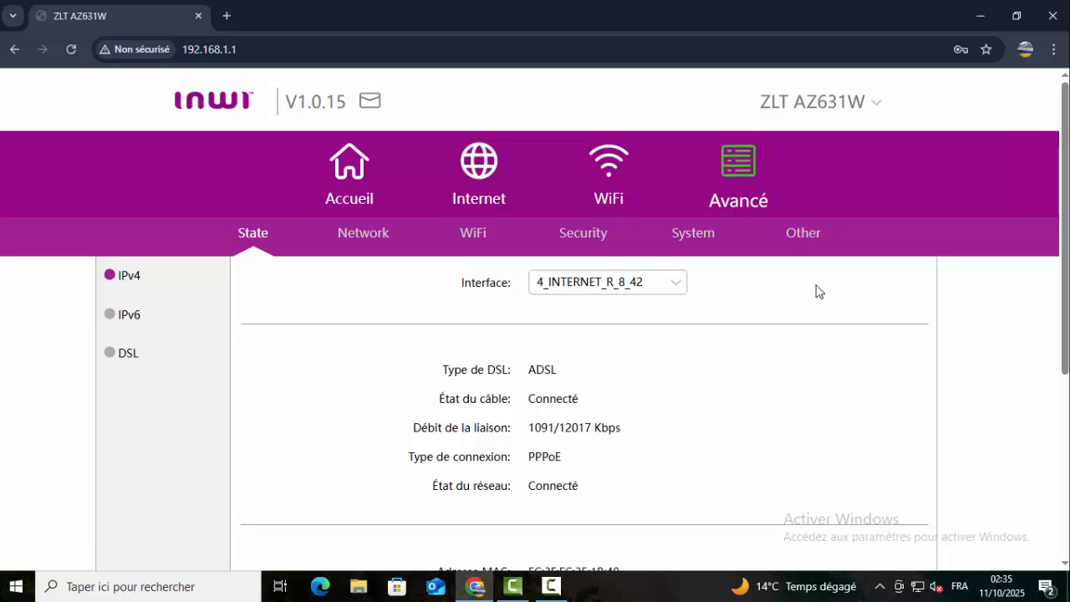
pyautogui.click(474, 239)
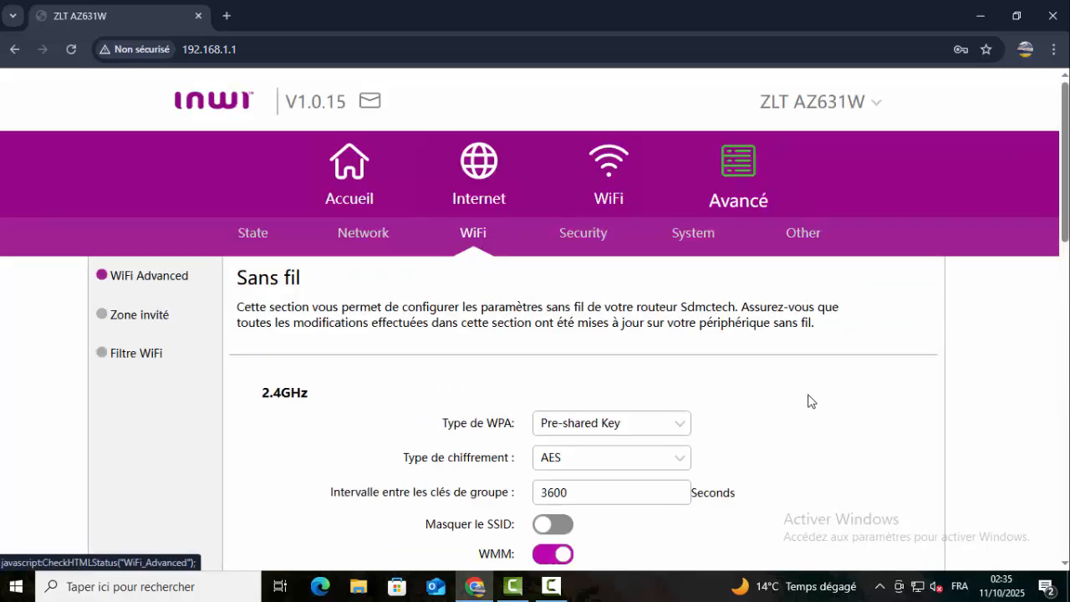
pyautogui.scroll(-1, 808, 401)
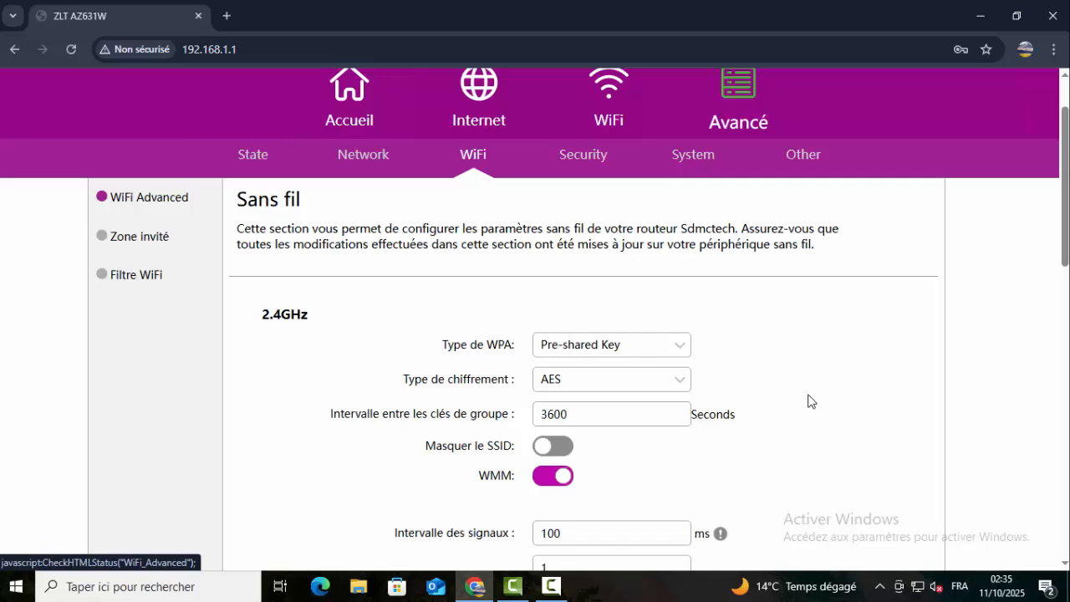
pyautogui.scroll(-1, 808, 402)
pyautogui.scroll(-1, 807, 401)
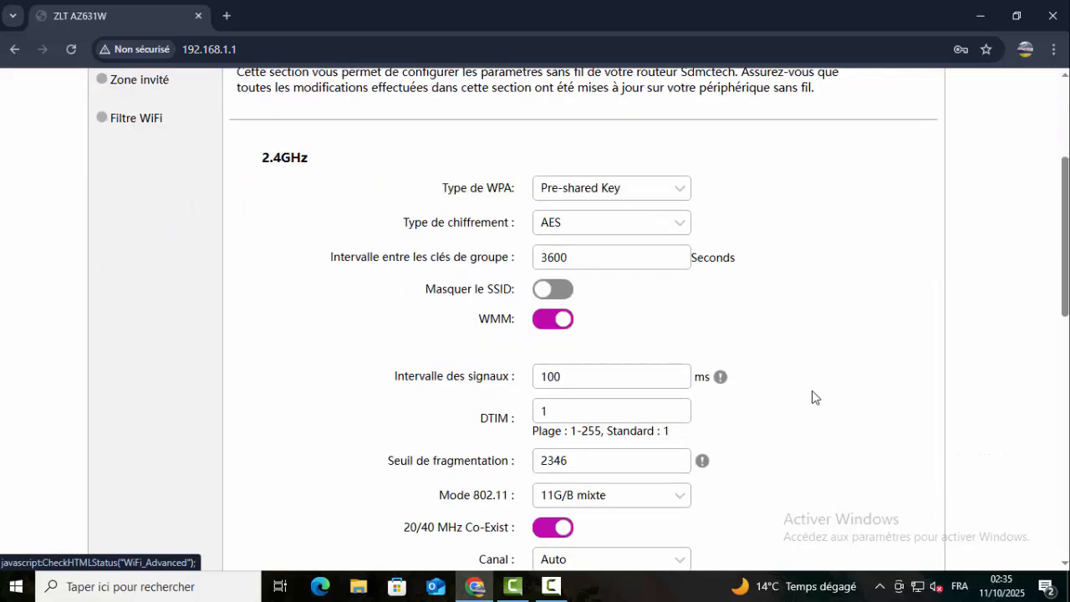
pyautogui.scroll(1, 811, 390)
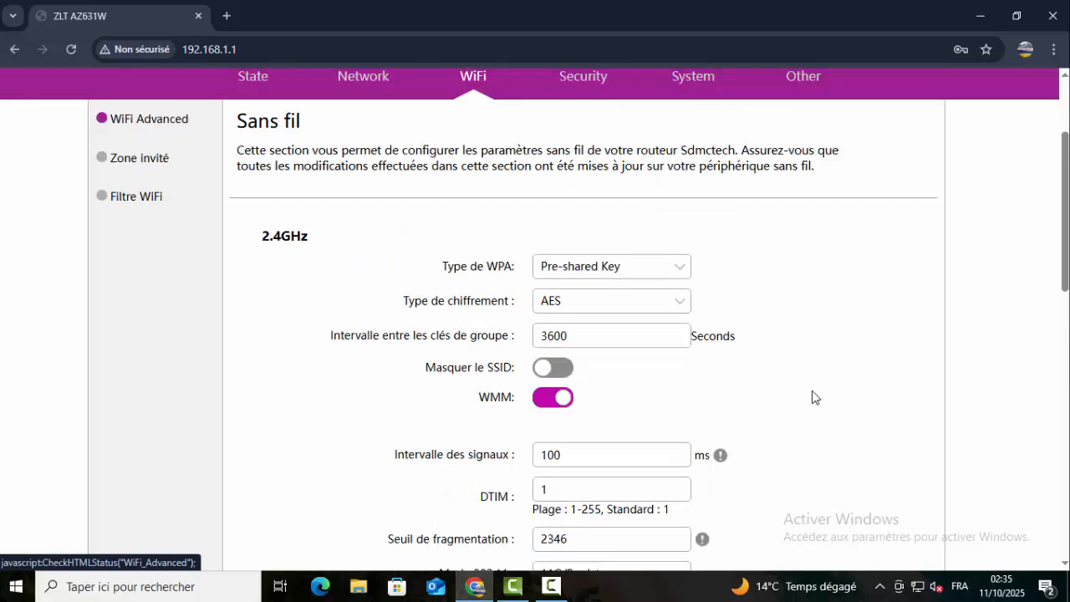
pyautogui.scroll(1, 811, 390)
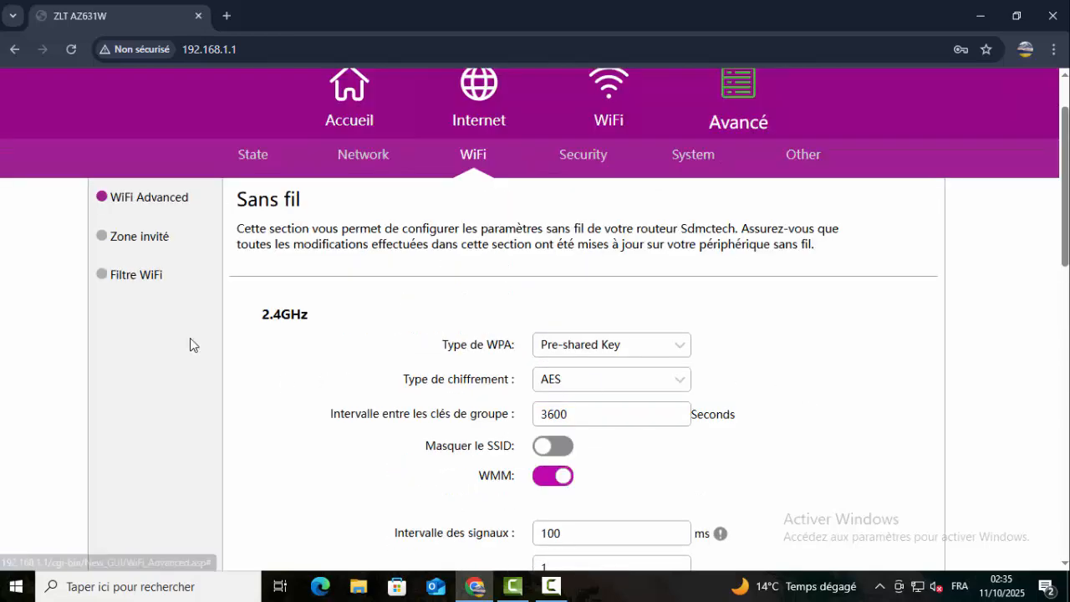
# - Open Zone invité and review the 2.4GHz and 5GHz guest network settings
pyautogui.click(103, 242)
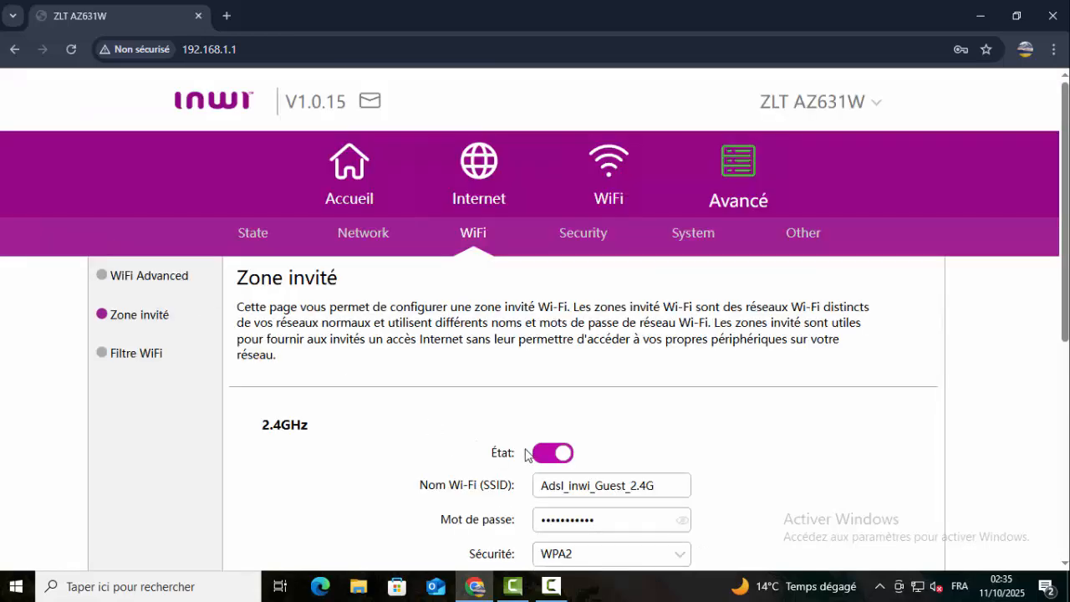
pyautogui.scroll(-2, 736, 455)
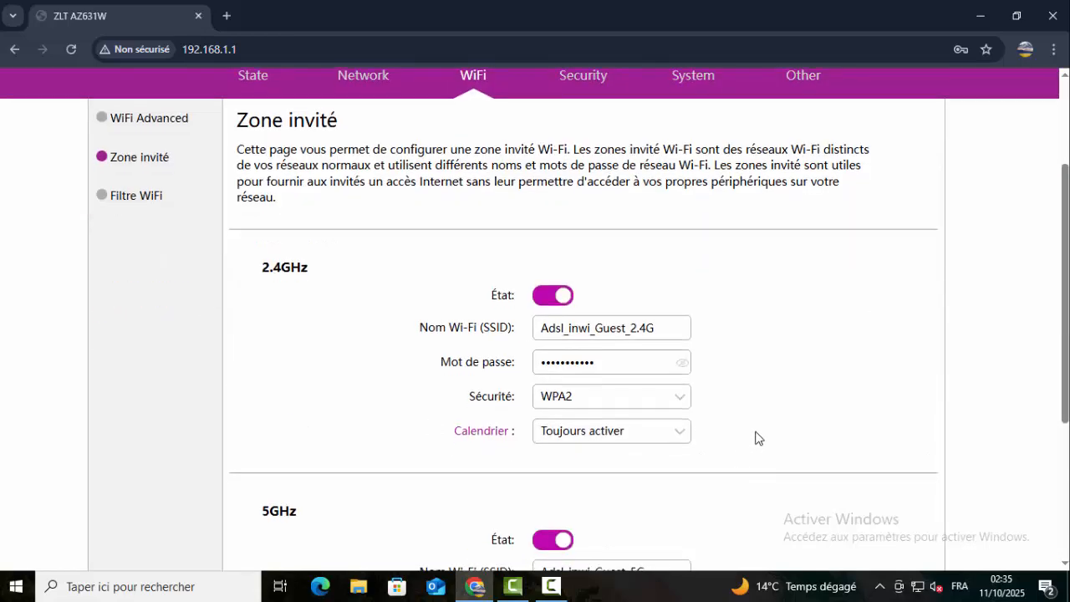
pyautogui.scroll(-2, 757, 437)
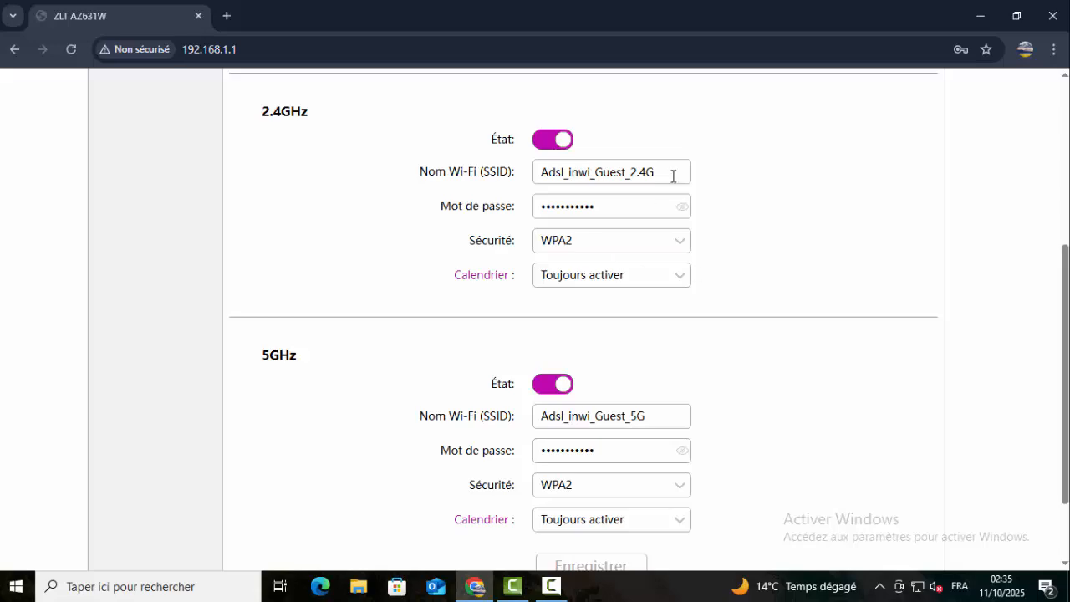
pyautogui.scroll(-1, 786, 176)
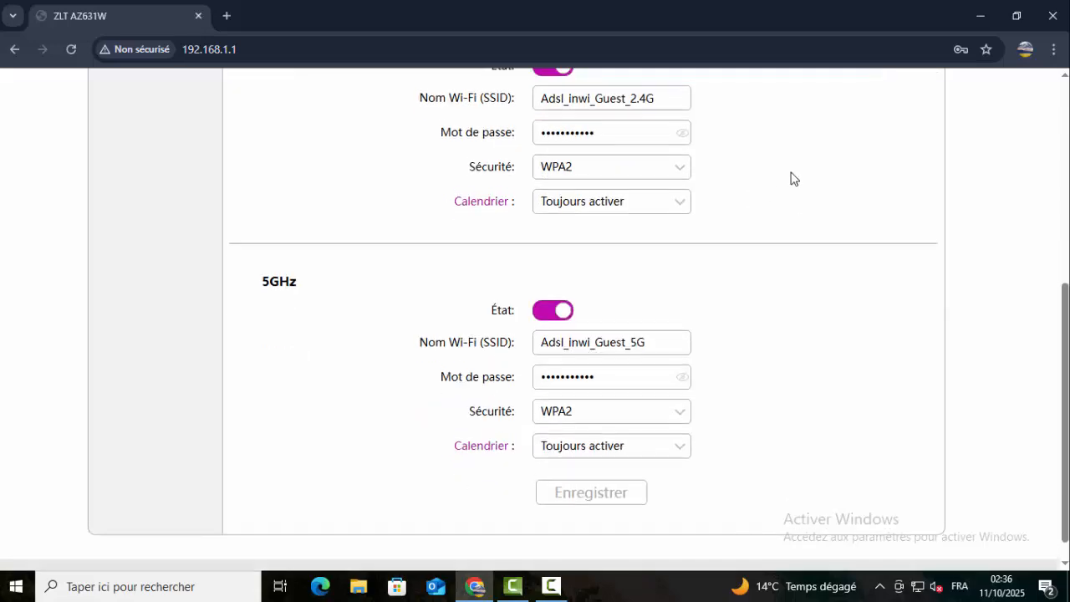
pyautogui.scroll(2, 790, 176)
pyautogui.scroll(-1, 792, 178)
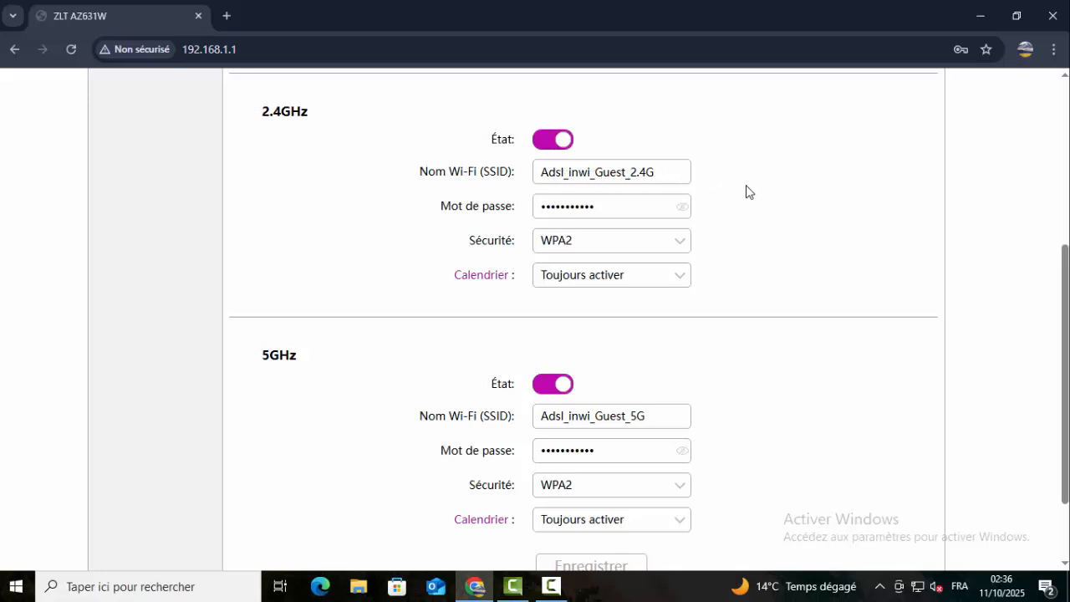
pyautogui.scroll(2, 747, 191)
# - Check the main WiFi network names, then open Avancé's State page showing the IPv4 PPPoE link
pyautogui.scroll(2, 681, 191)
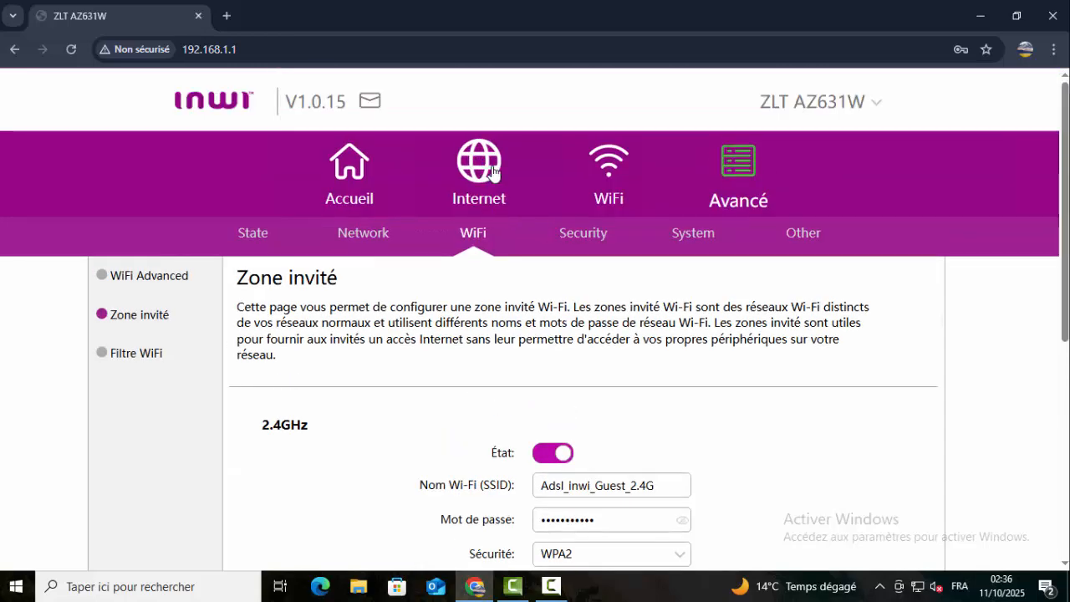
pyautogui.click(617, 163)
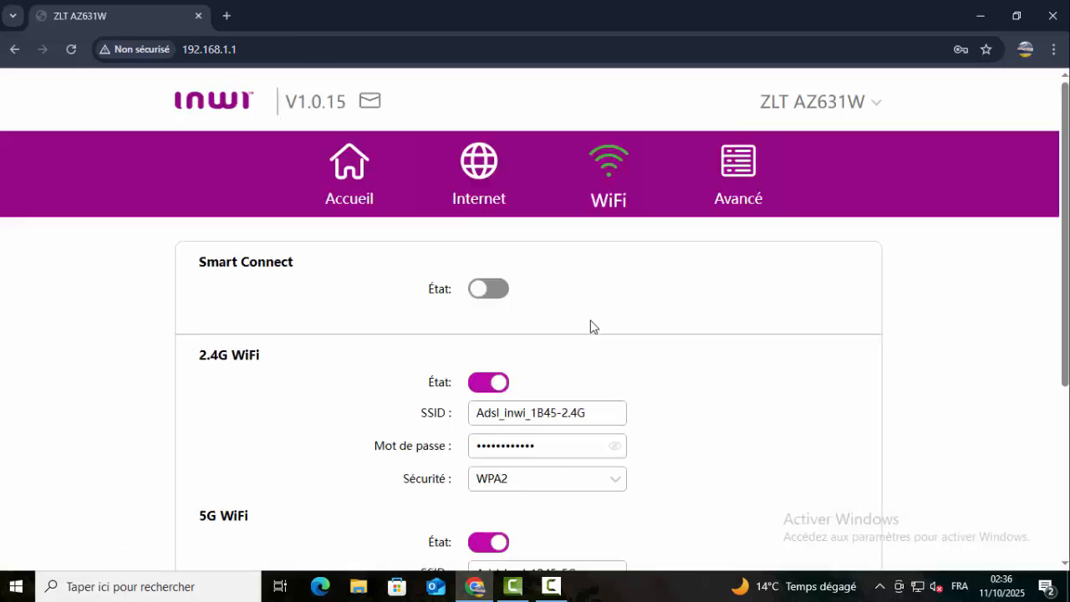
pyautogui.scroll(-1, 593, 326)
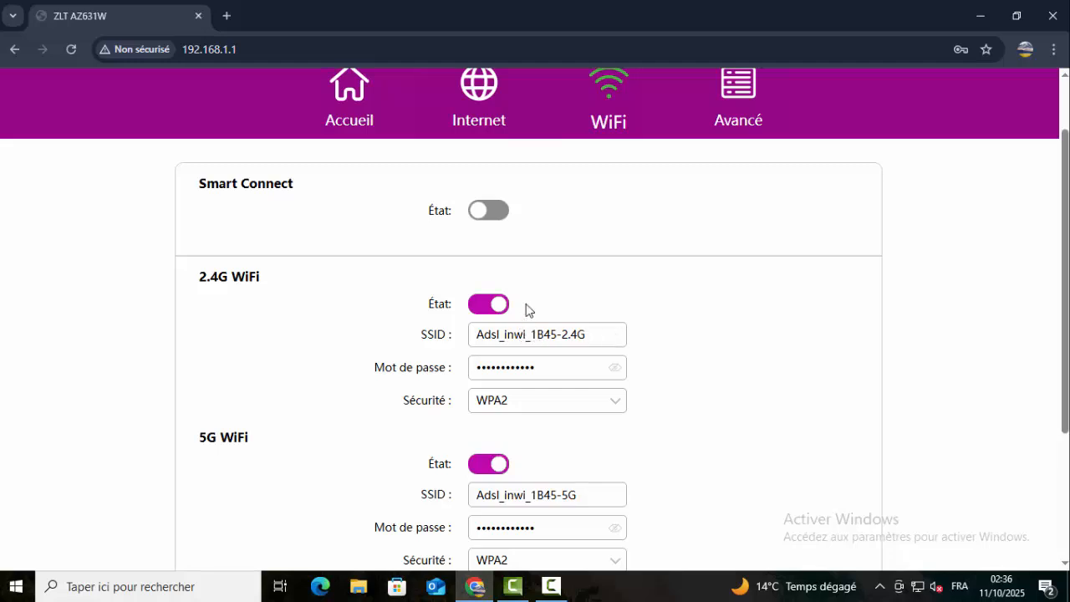
pyautogui.scroll(1, 552, 194)
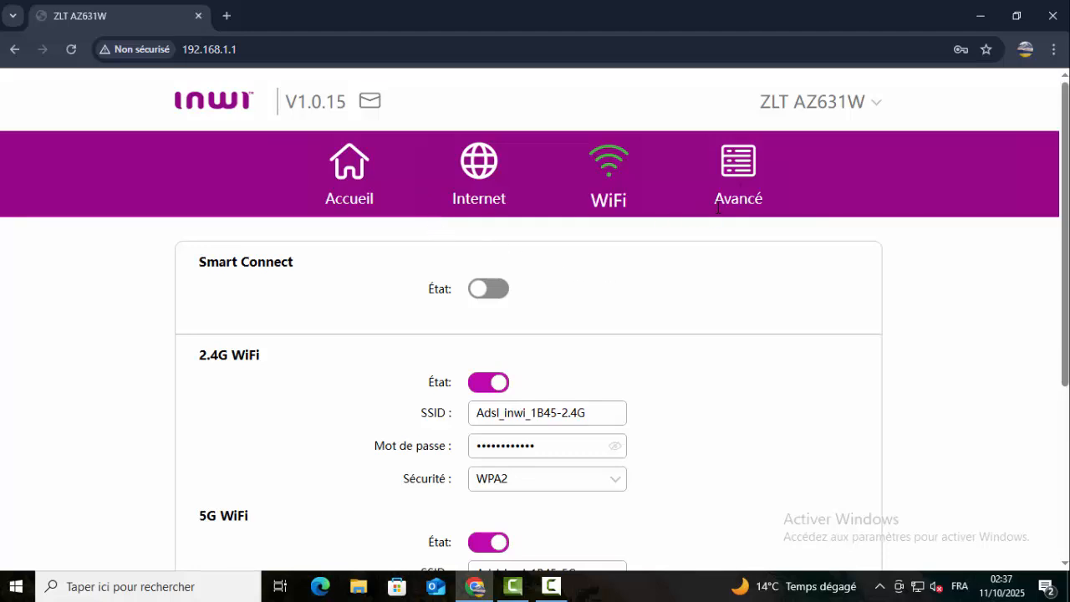
pyautogui.click(738, 168)
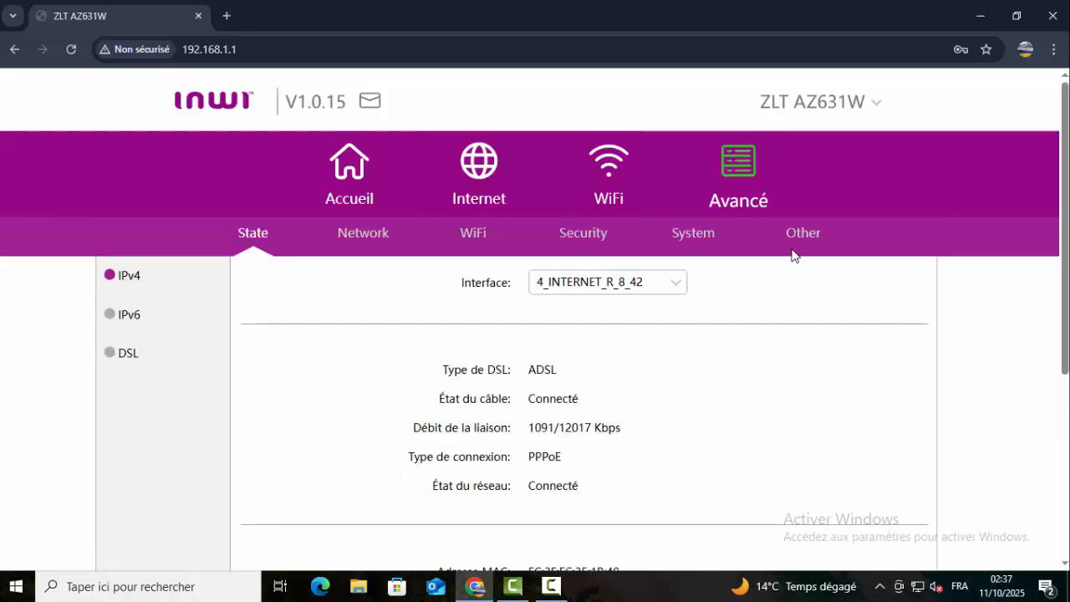
pyautogui.scroll(-1, 747, 318)
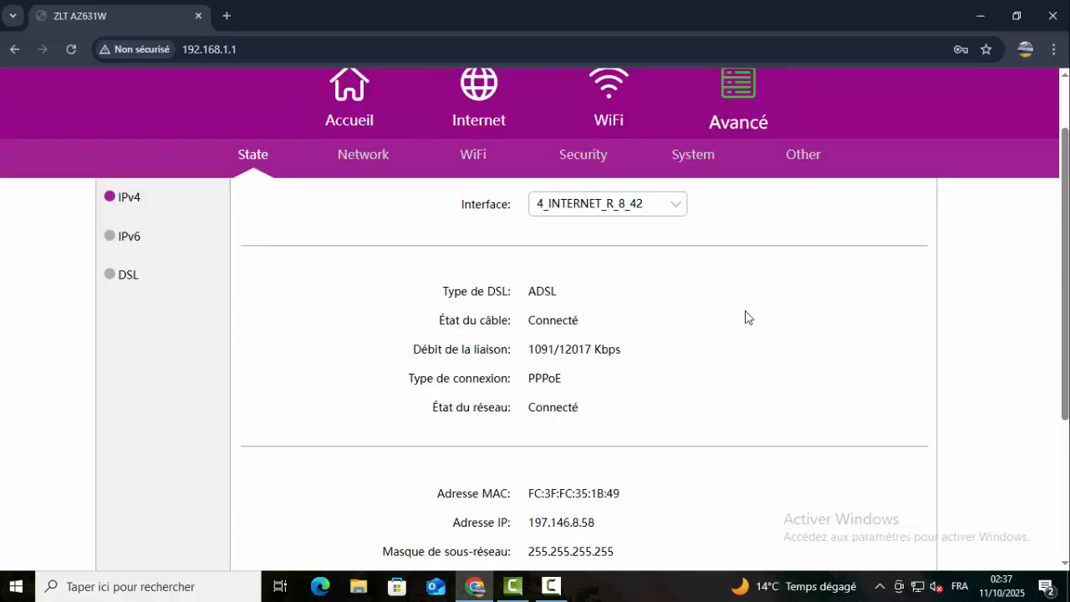
pyautogui.click(473, 163)
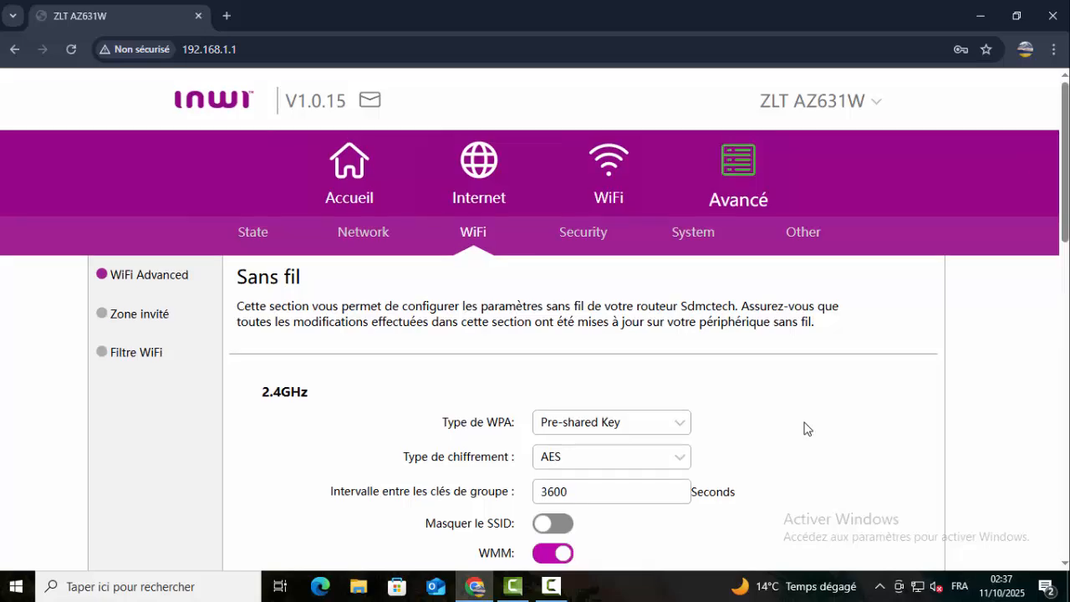
pyautogui.scroll(-3, 806, 428)
pyautogui.scroll(-1, 807, 428)
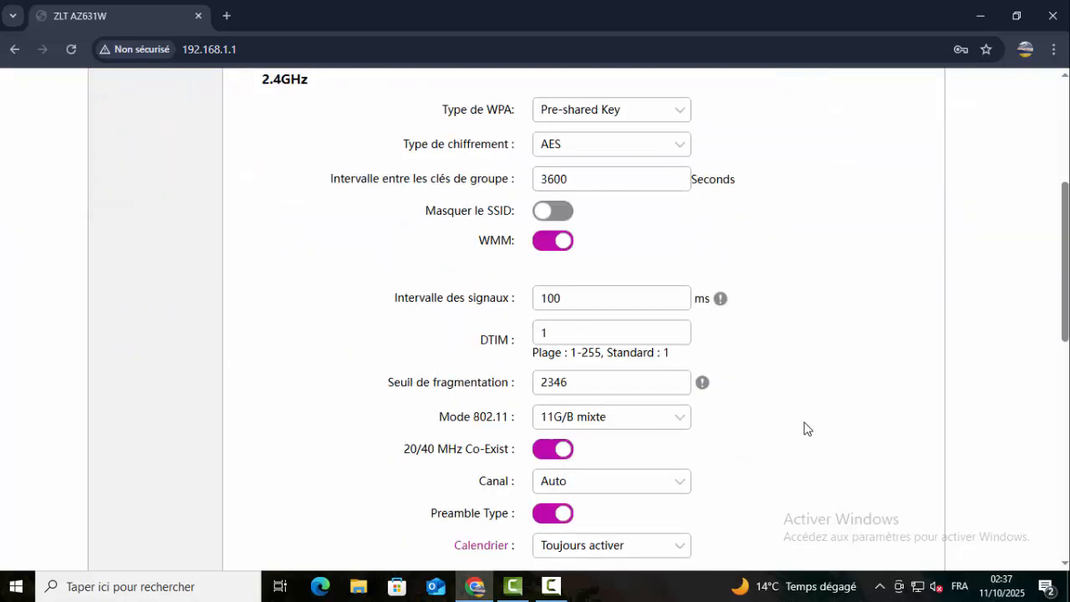
pyautogui.scroll(-2, 807, 427)
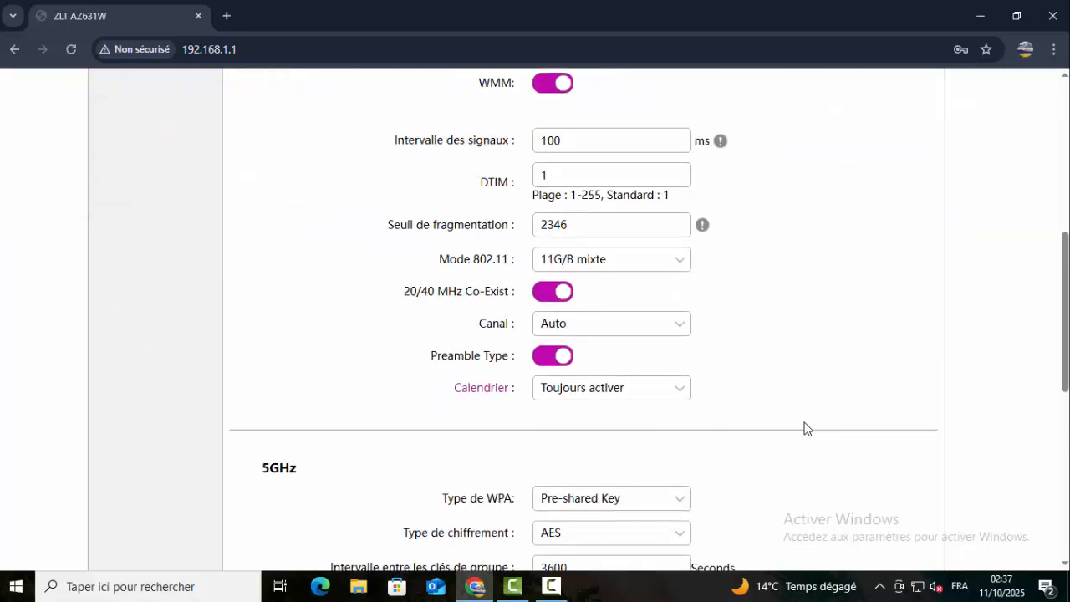
pyautogui.scroll(-1, 806, 428)
pyautogui.scroll(-2, 806, 428)
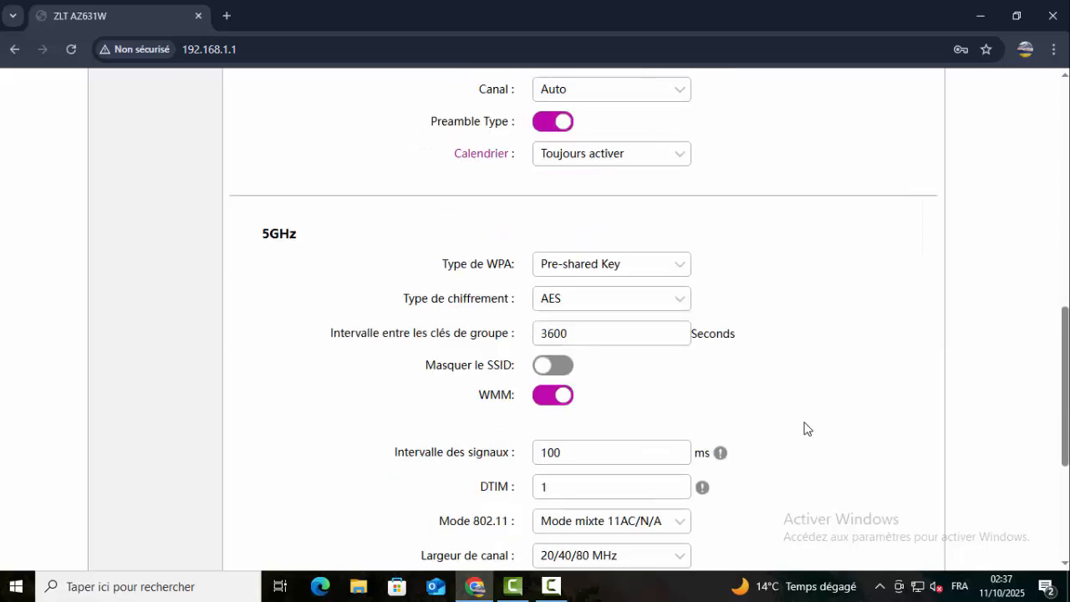
pyautogui.scroll(2, 807, 428)
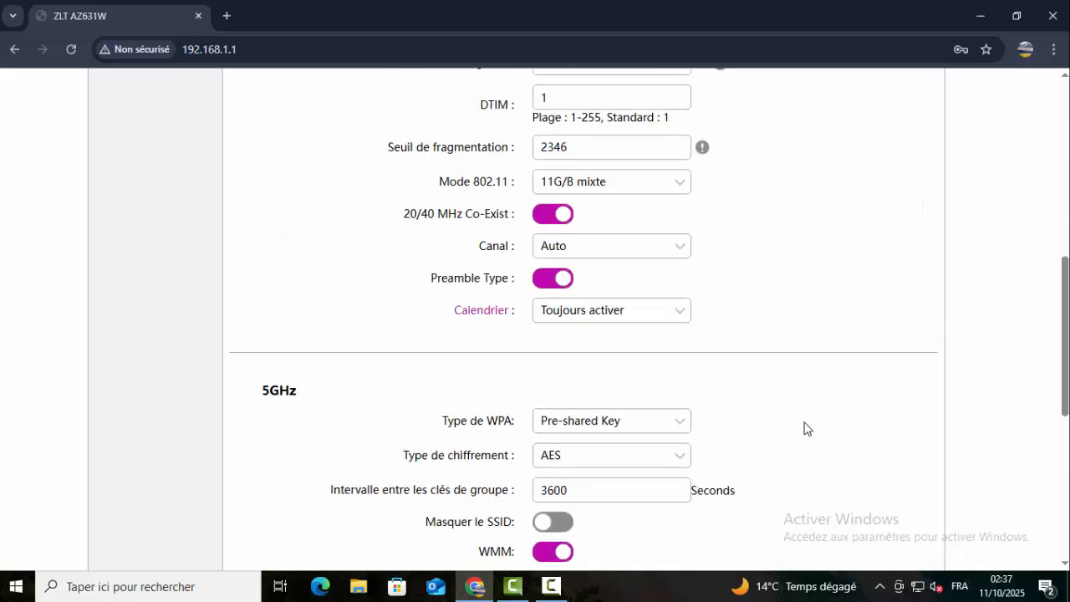
pyautogui.scroll(3, 807, 428)
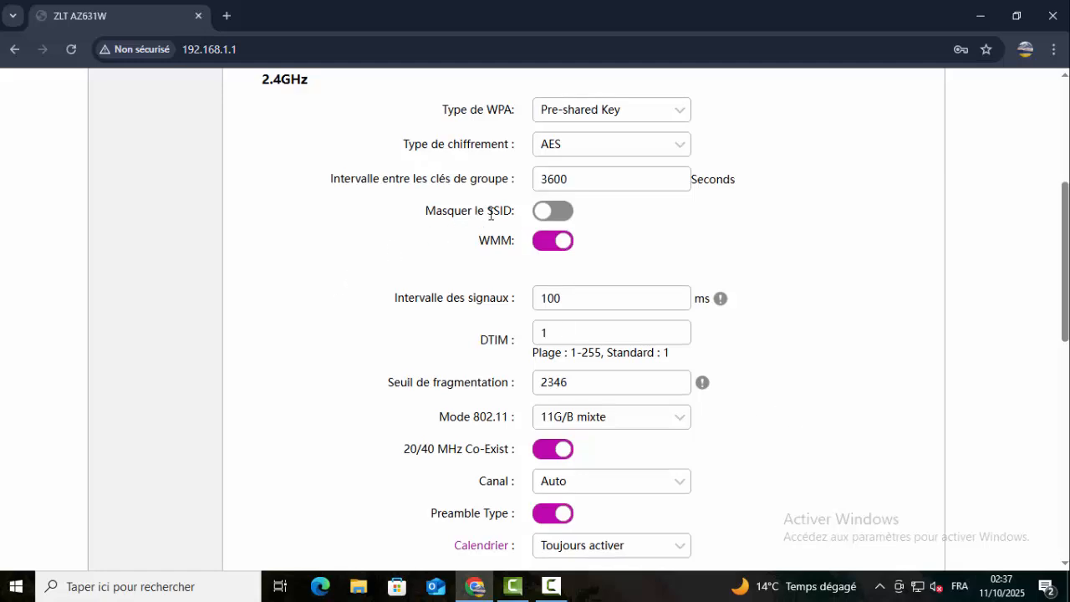
pyautogui.scroll(1, 585, 226)
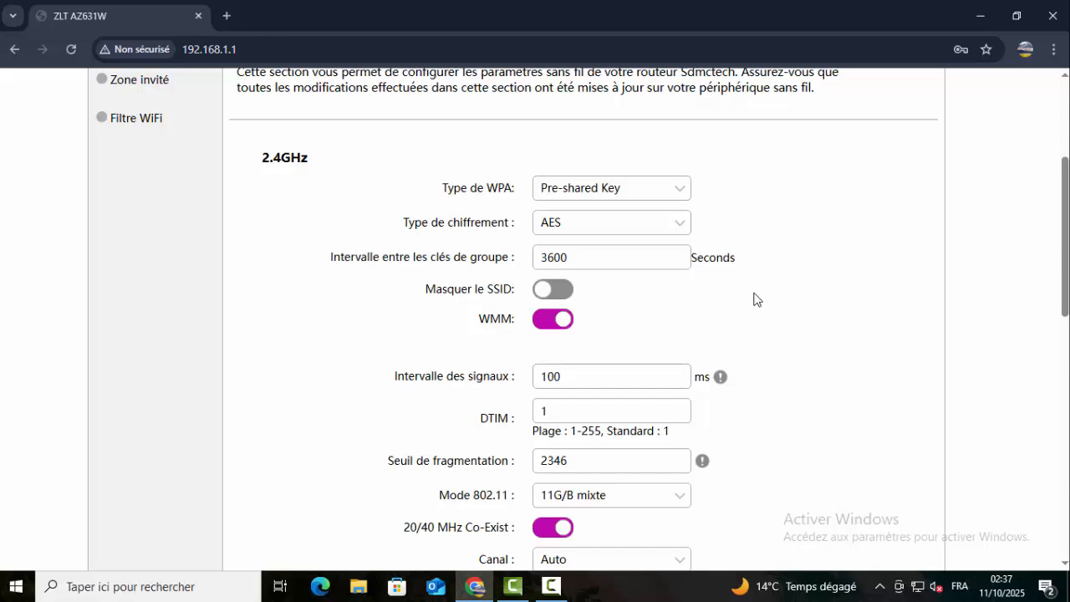
pyautogui.scroll(1, 756, 299)
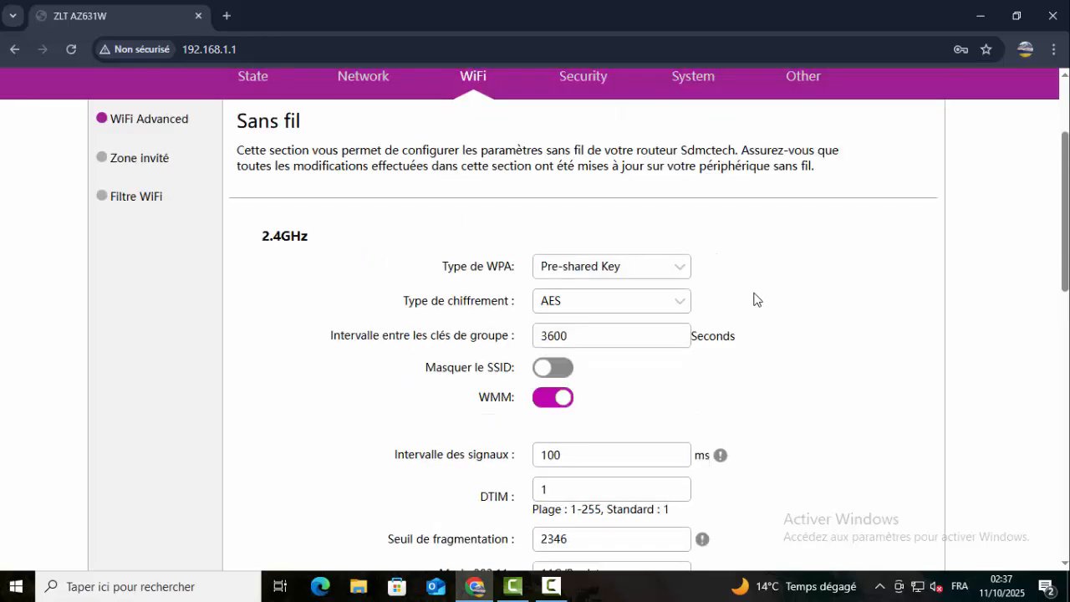
pyautogui.scroll(-2, 756, 300)
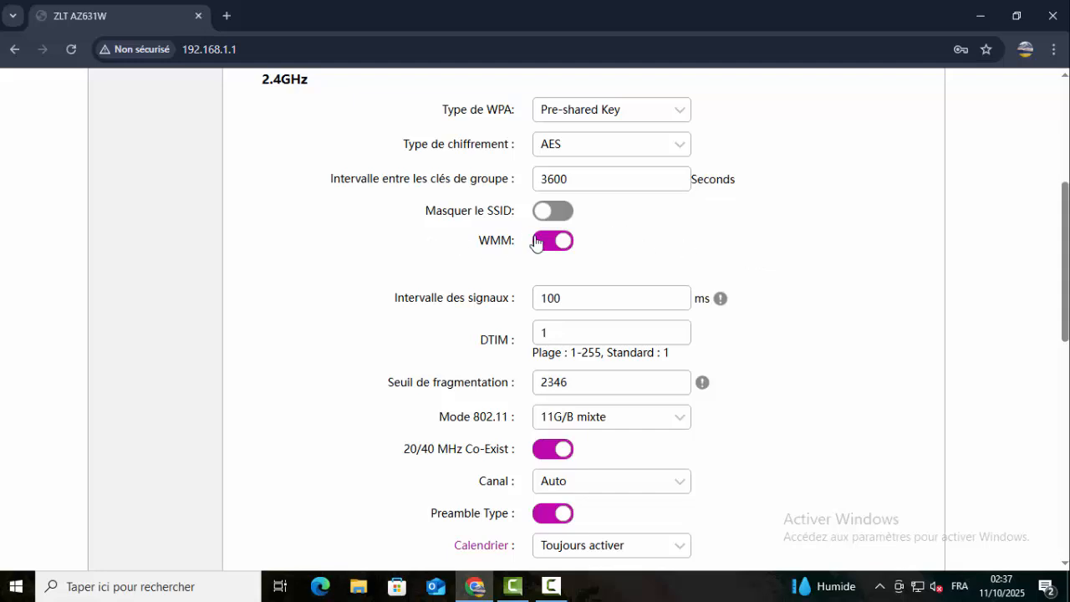
# - Turn on Masquer le SSID for 2.4GHz and 5GHz, save, and close the WPS warning
pyautogui.click(565, 212)
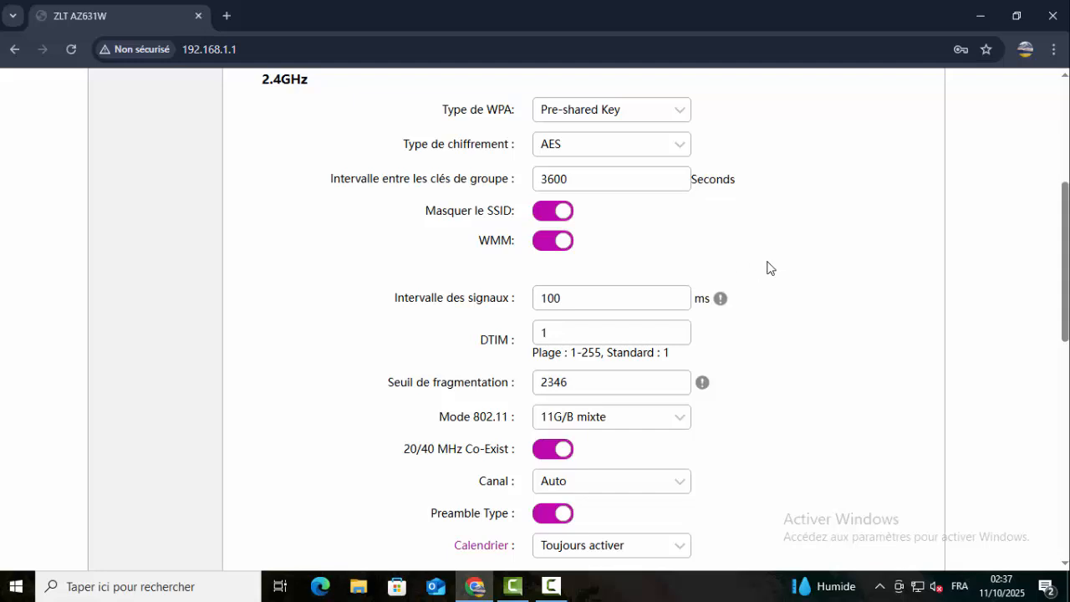
pyautogui.scroll(-6, 767, 269)
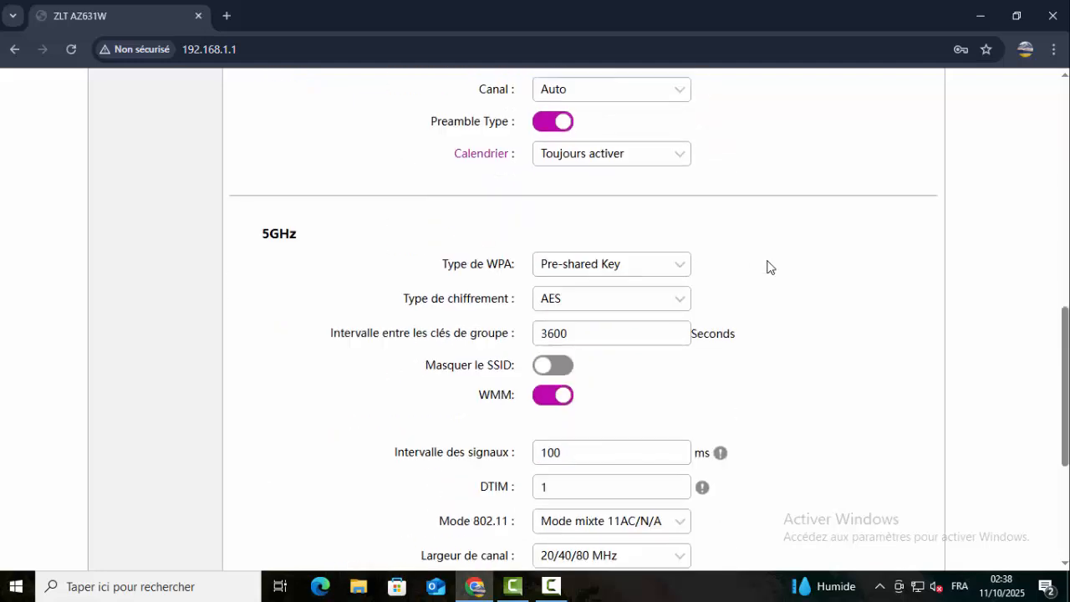
pyautogui.click(552, 293)
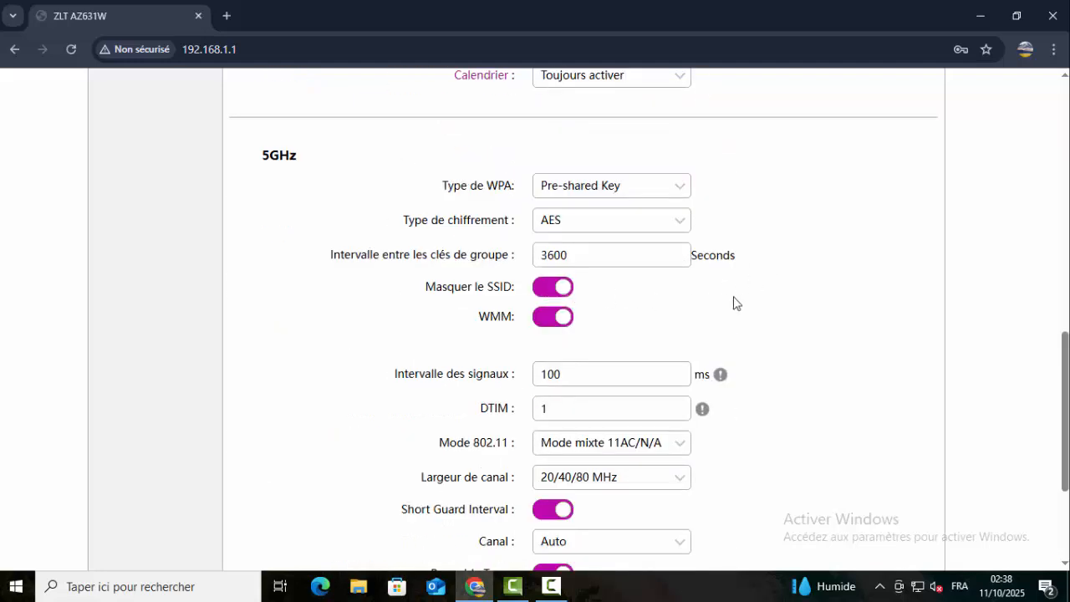
pyautogui.scroll(-3, 793, 289)
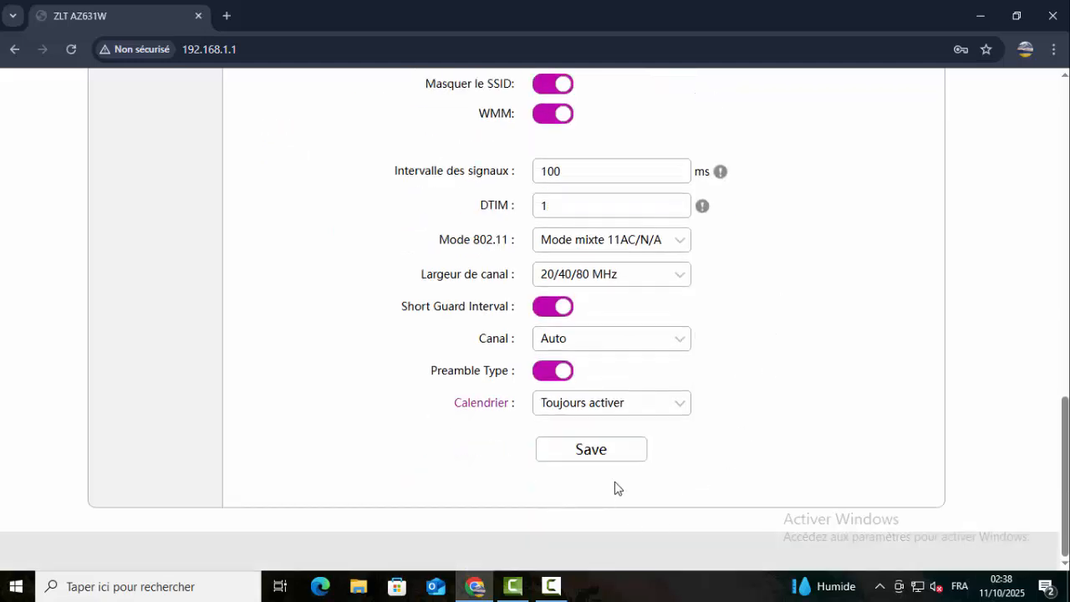
pyautogui.click(601, 458)
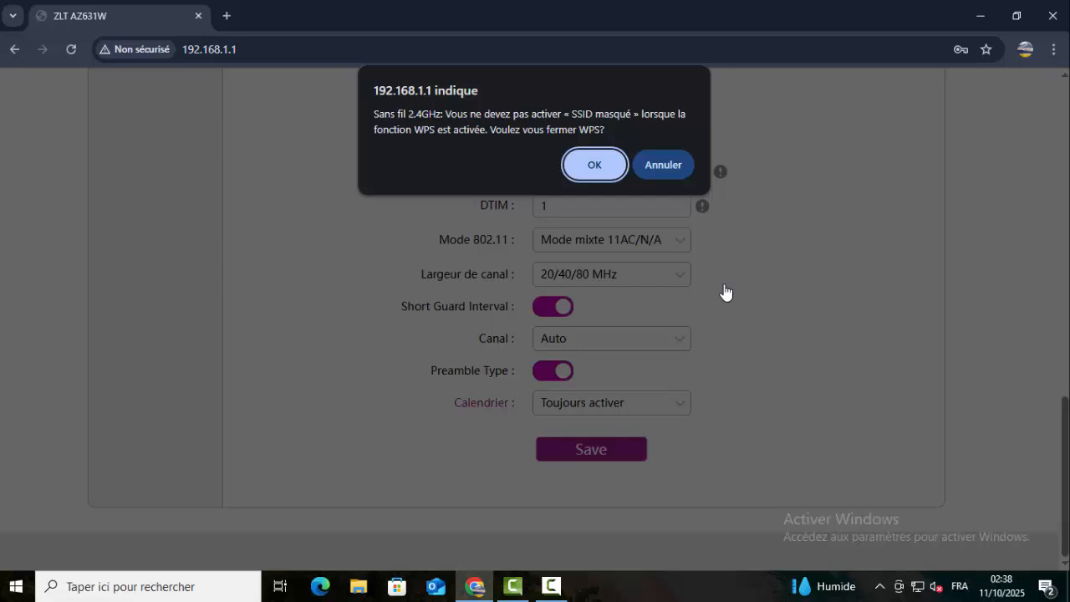
pyautogui.click(660, 167)
# - Review the advanced page, then return to the main WiFi page listing the 2.4G and 5G networks
pyautogui.scroll(4, 755, 305)
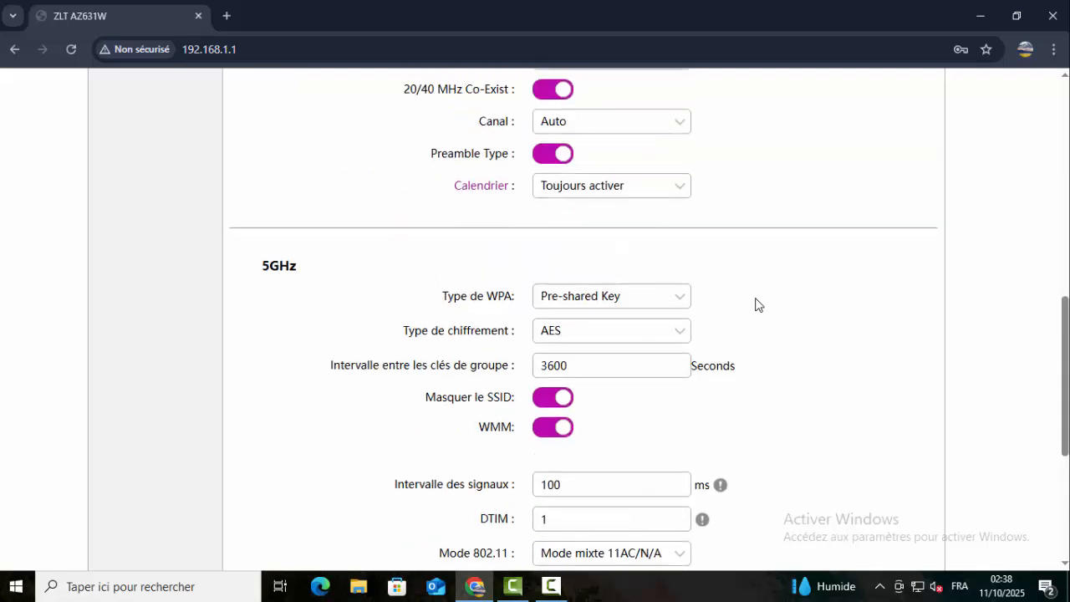
pyautogui.scroll(3, 755, 304)
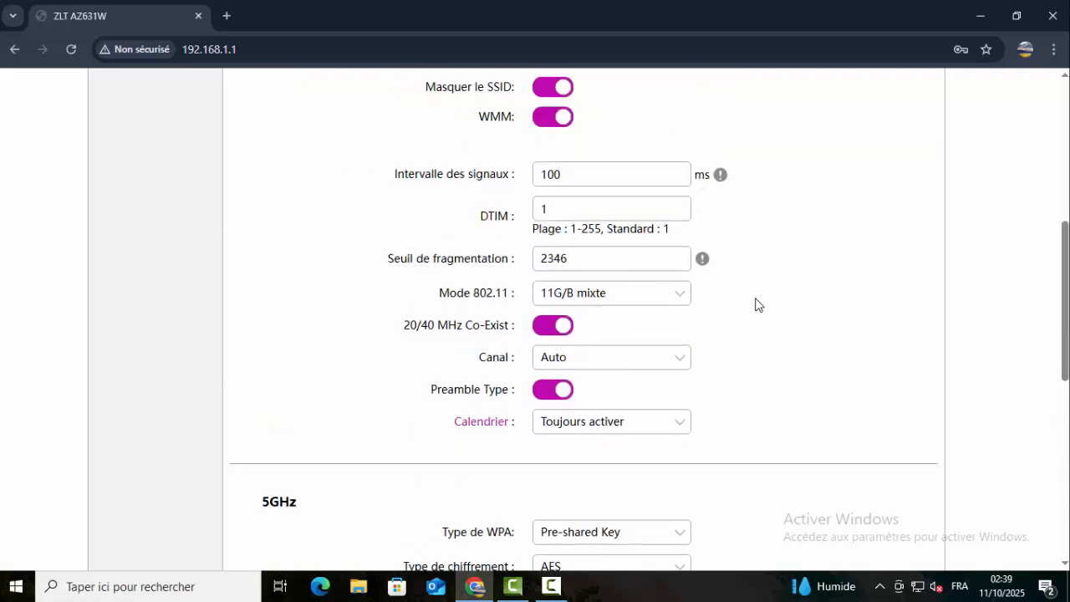
pyautogui.scroll(2, 755, 304)
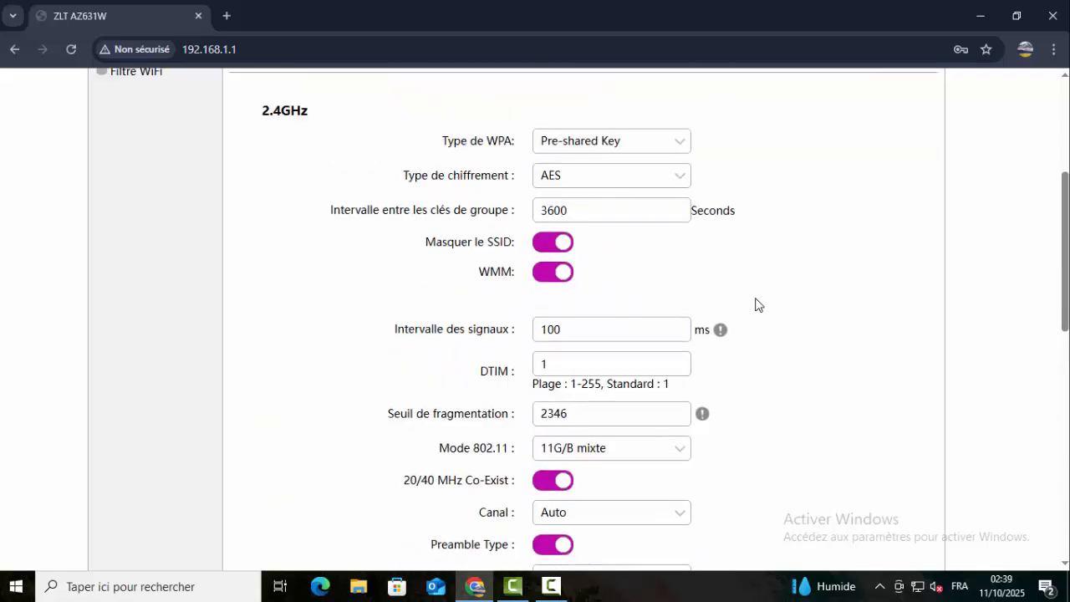
pyautogui.scroll(-5, 755, 305)
pyautogui.scroll(-3, 754, 305)
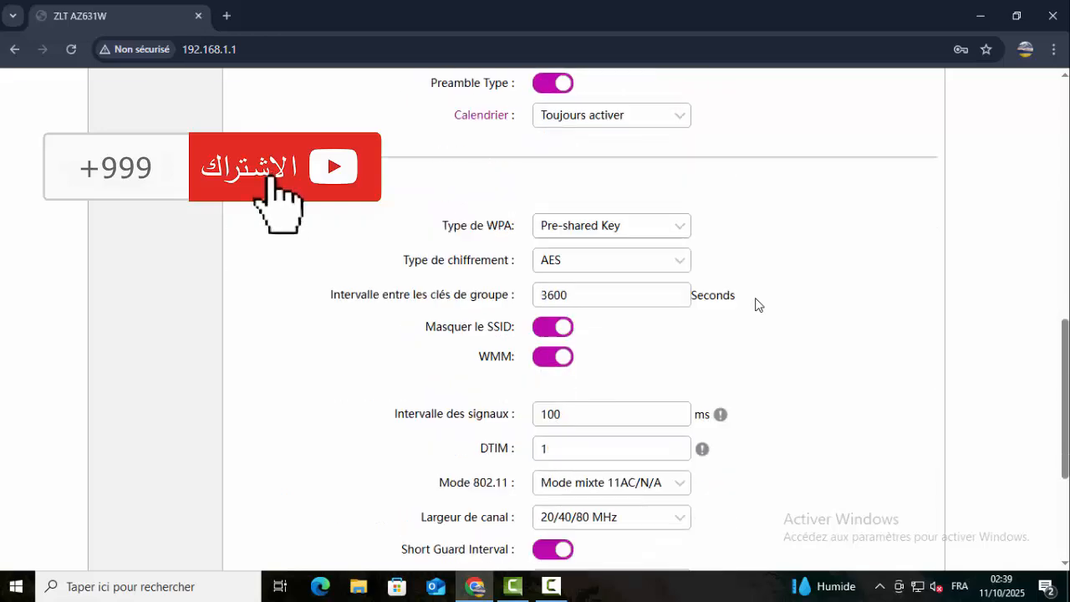
pyautogui.scroll(-1, 755, 304)
pyautogui.scroll(14, 755, 304)
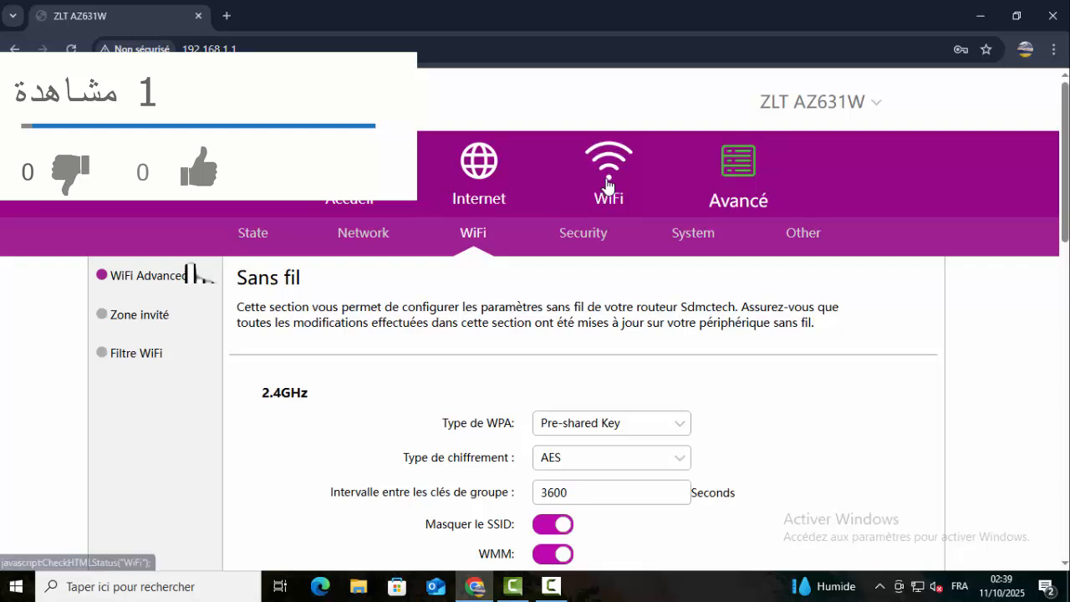
pyautogui.click(609, 174)
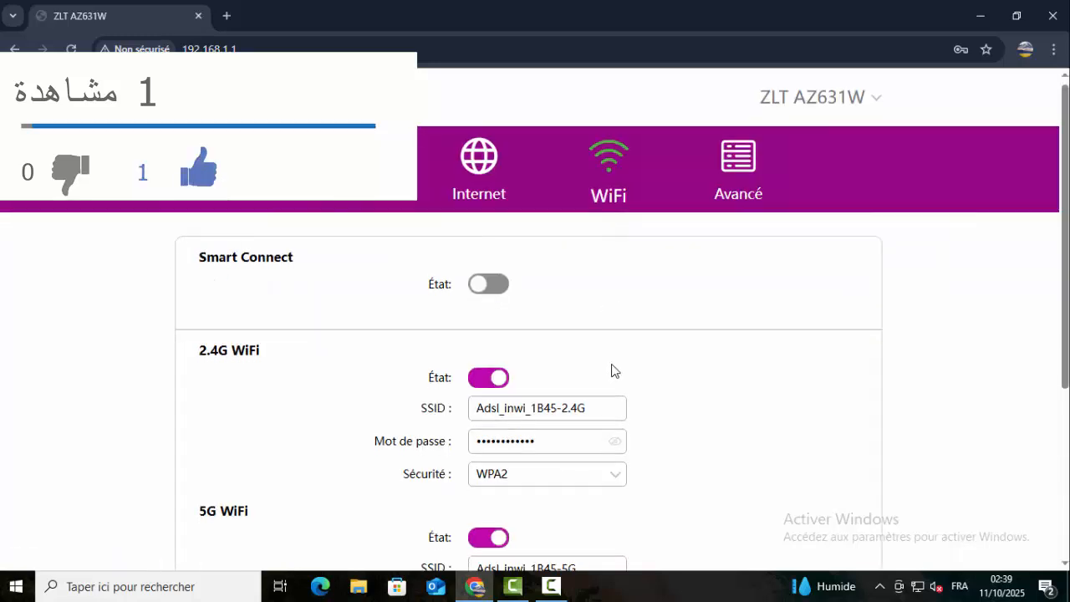
pyautogui.scroll(-3, 614, 370)
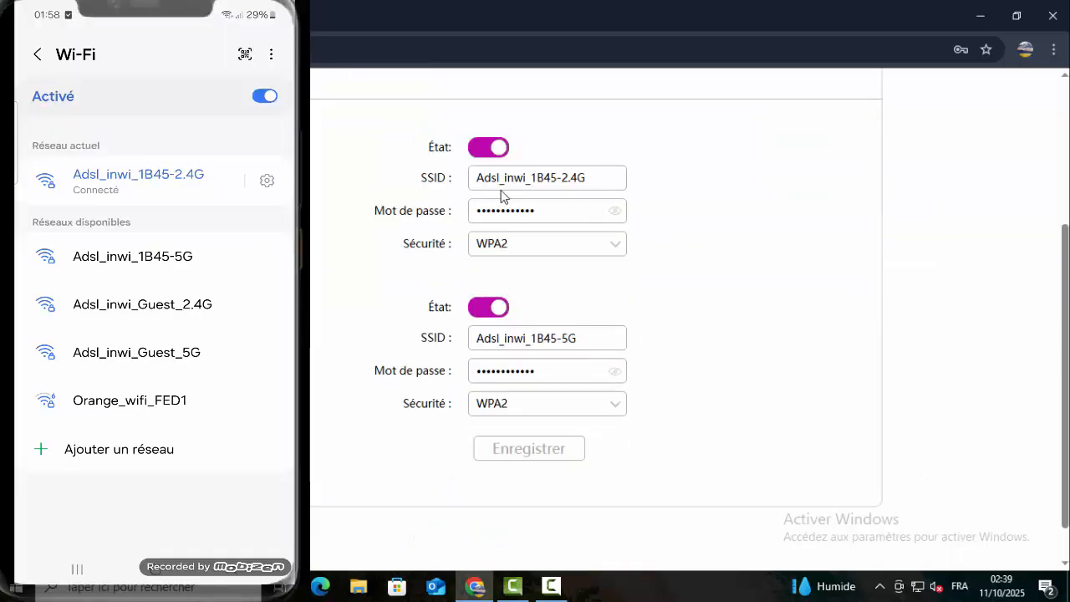
# - Rename the 2.4G network SSID to pop22
pyautogui.click(592, 178)
pyautogui.moveTo(592, 178); pyautogui.dragTo(471, 178)
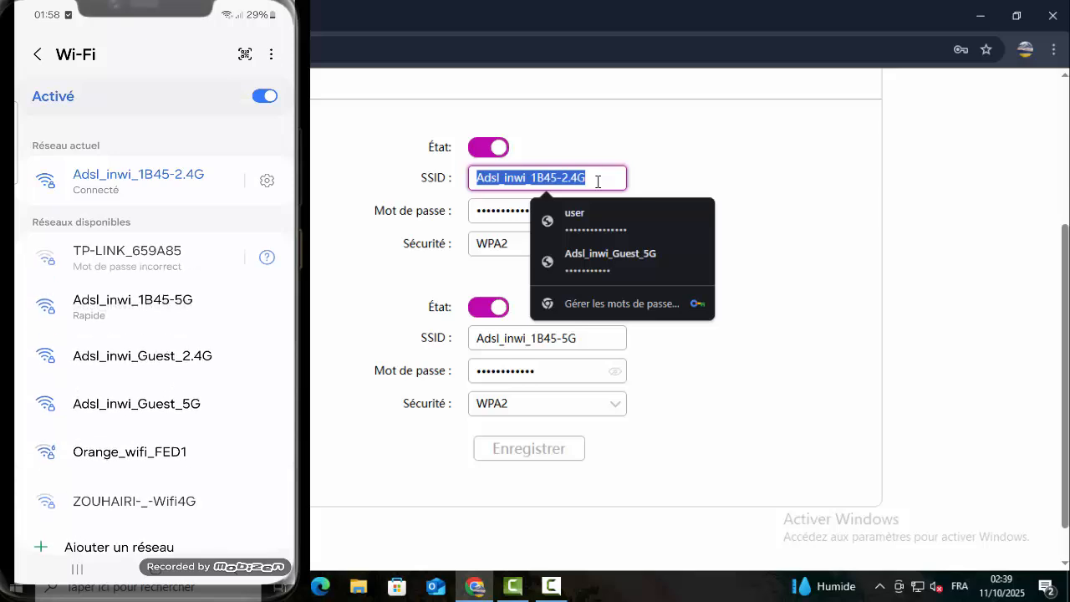
pyautogui.write('^p')
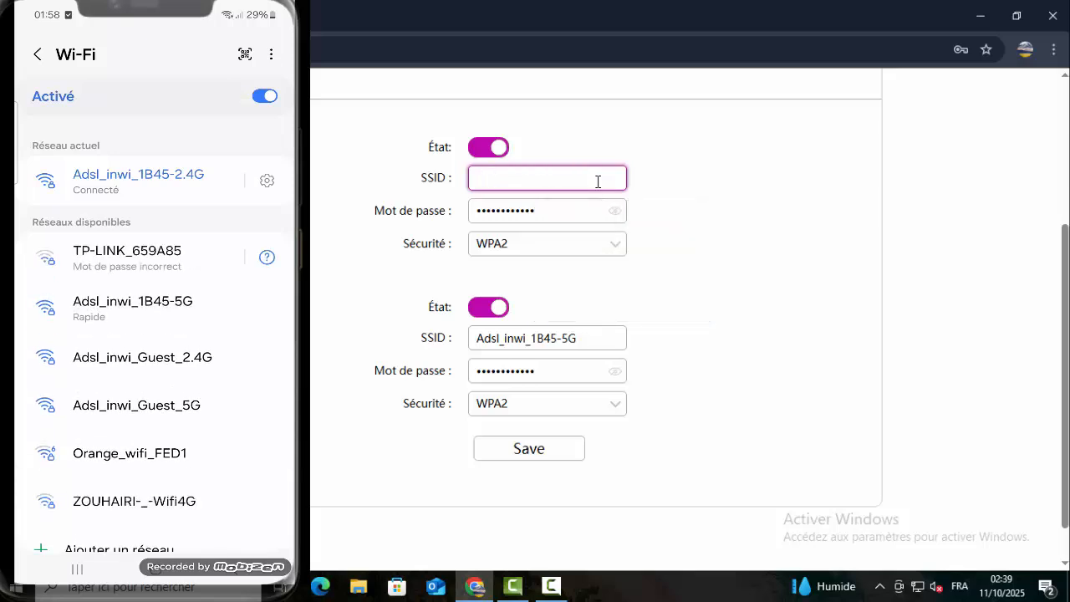
pyautogui.write('pop22')
# - Replace the 2.4G network's password in the Mot de passe field with a new one
pyautogui.click(616, 212)
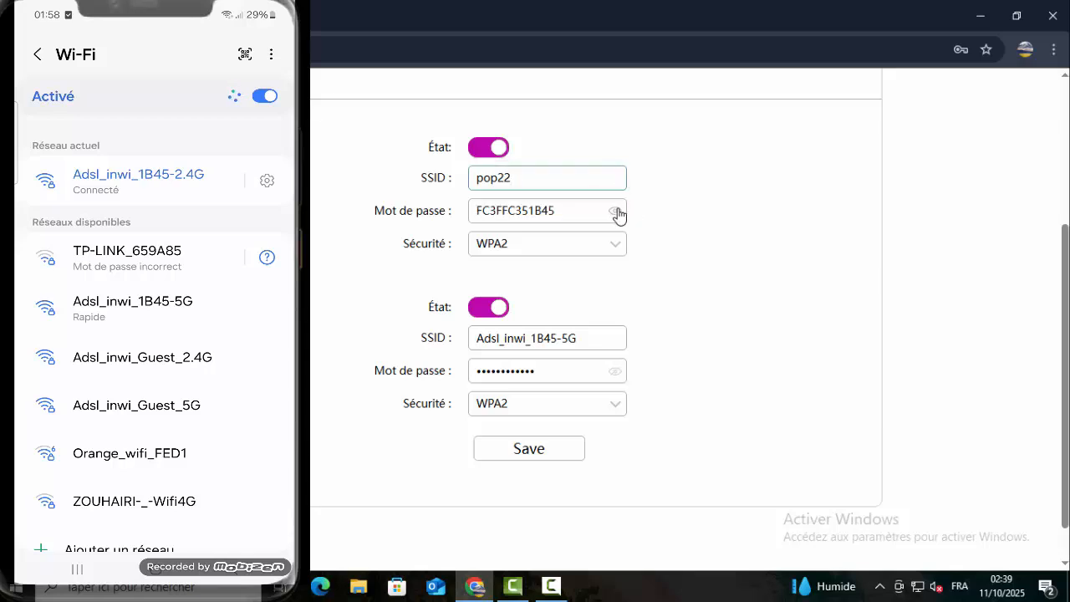
pyautogui.moveTo(590, 206); pyautogui.dragTo(424, 208)
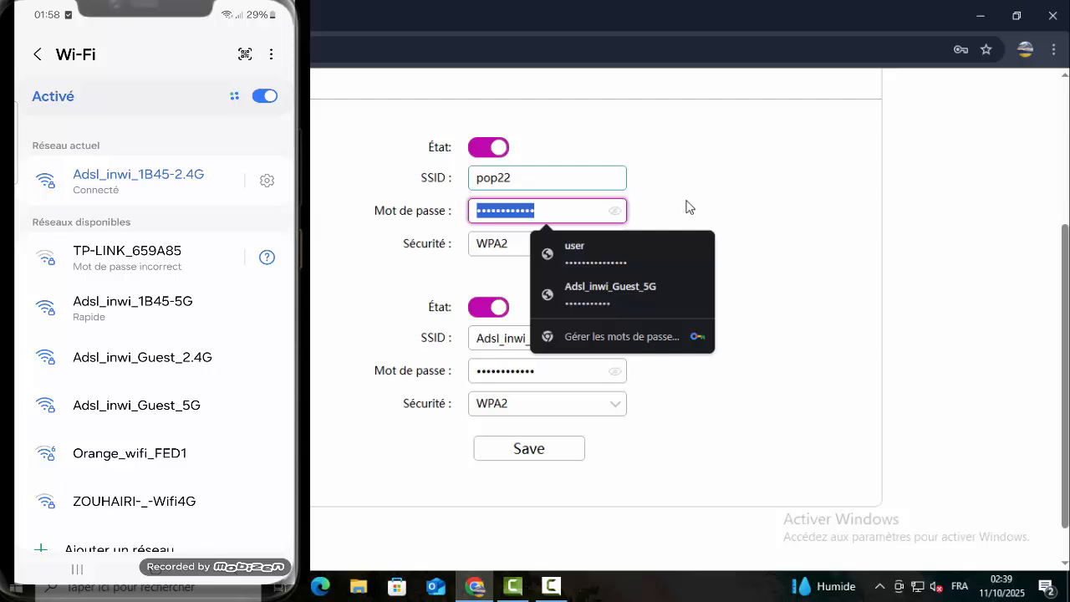
pyautogui.press('BackSpace')
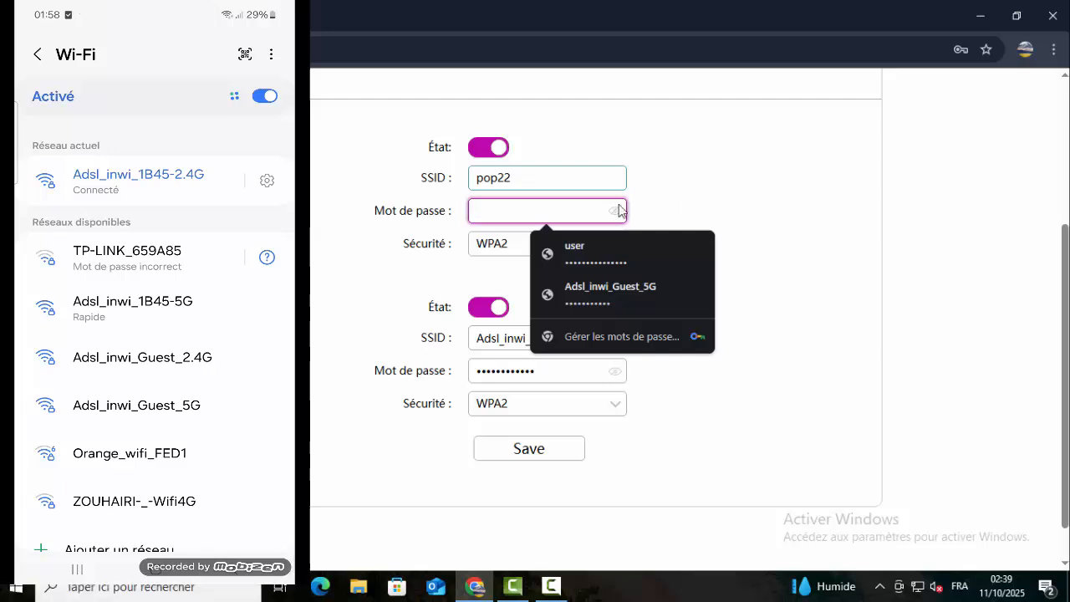
pyautogui.hotkey('ctrl', 'v')
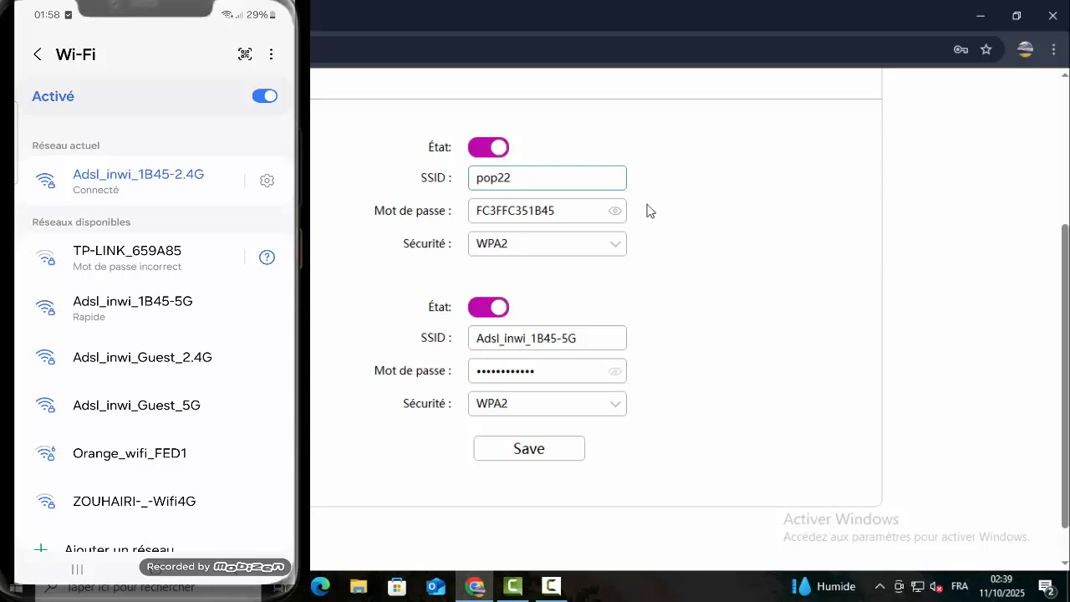
pyautogui.moveTo(576, 213); pyautogui.dragTo(439, 232)
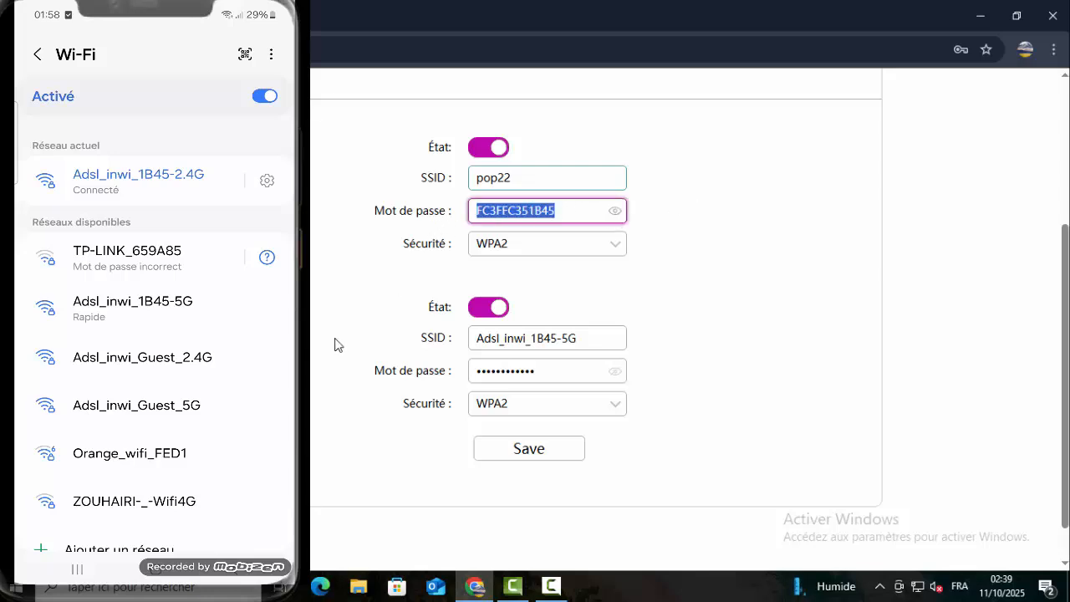
pyautogui.write('123')
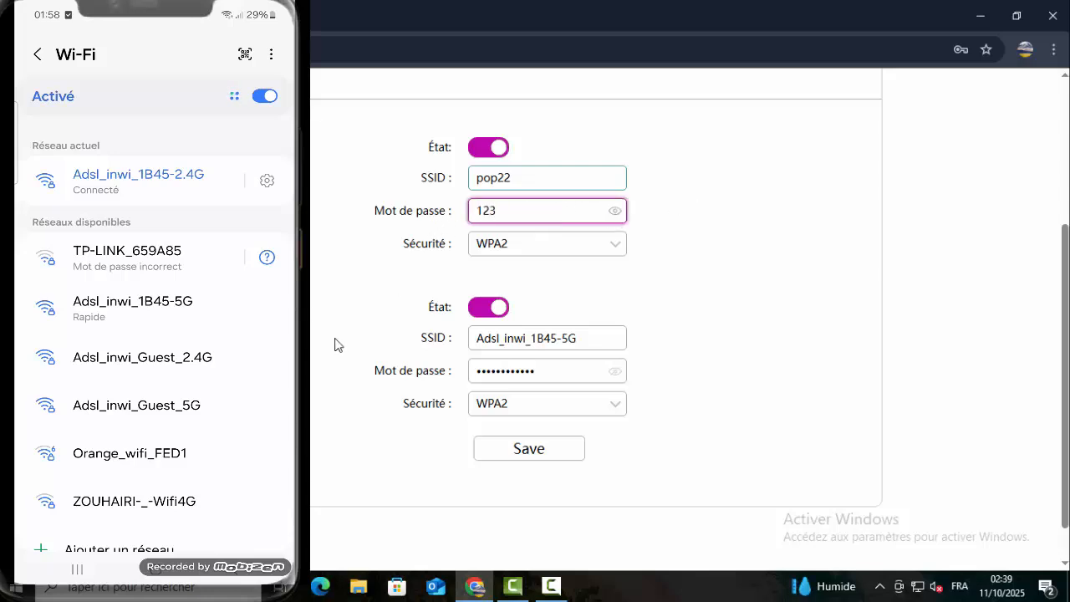
pyautogui.write('456')
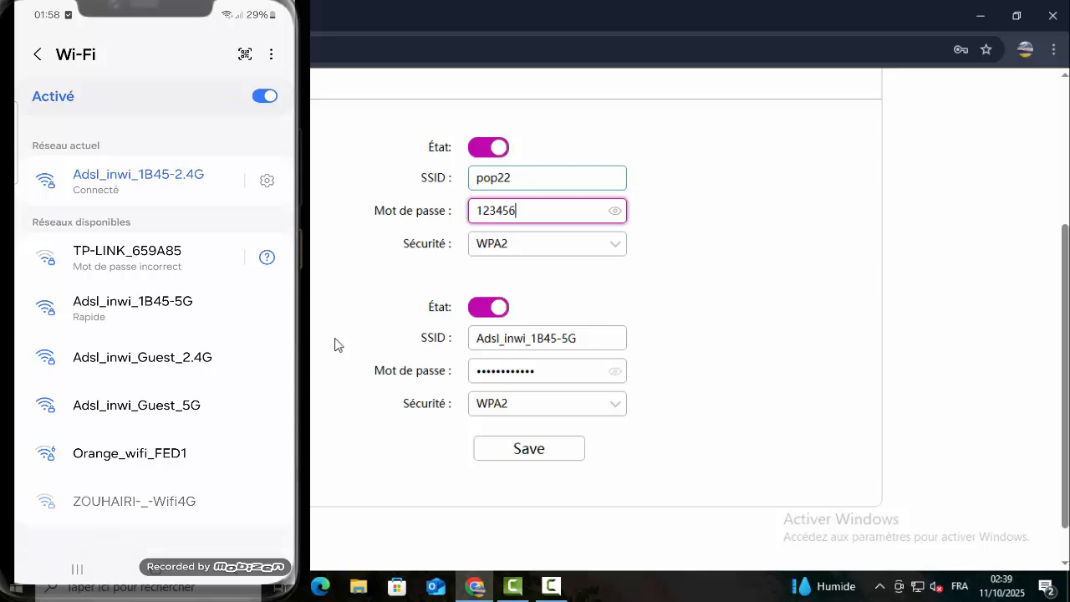
pyautogui.write('78')
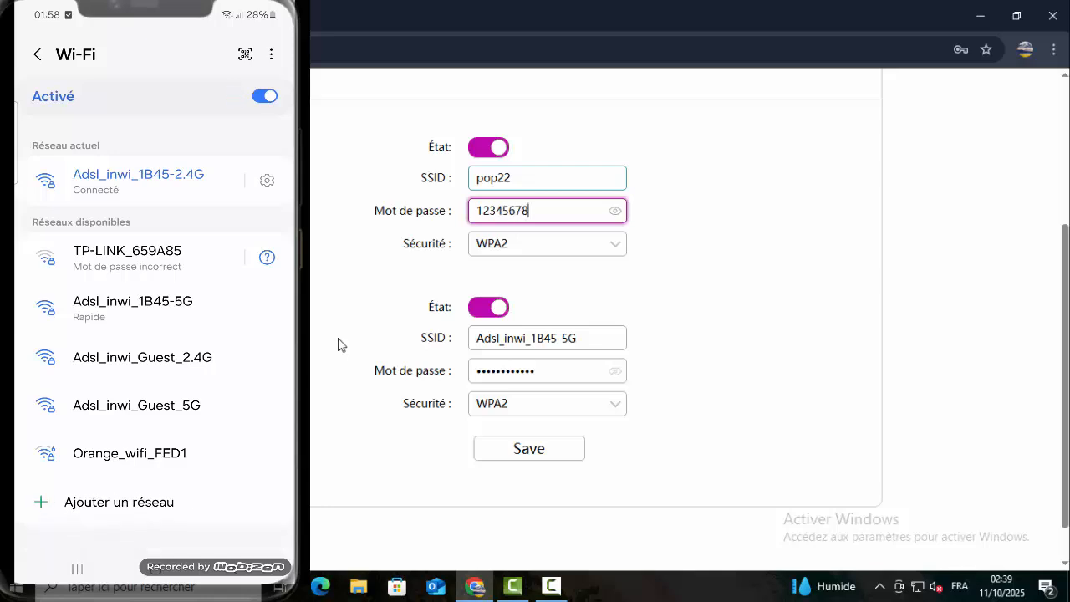
# - Save the pop22 name and new password, then dismiss the saved-settings confirmation
pyautogui.click(549, 450)
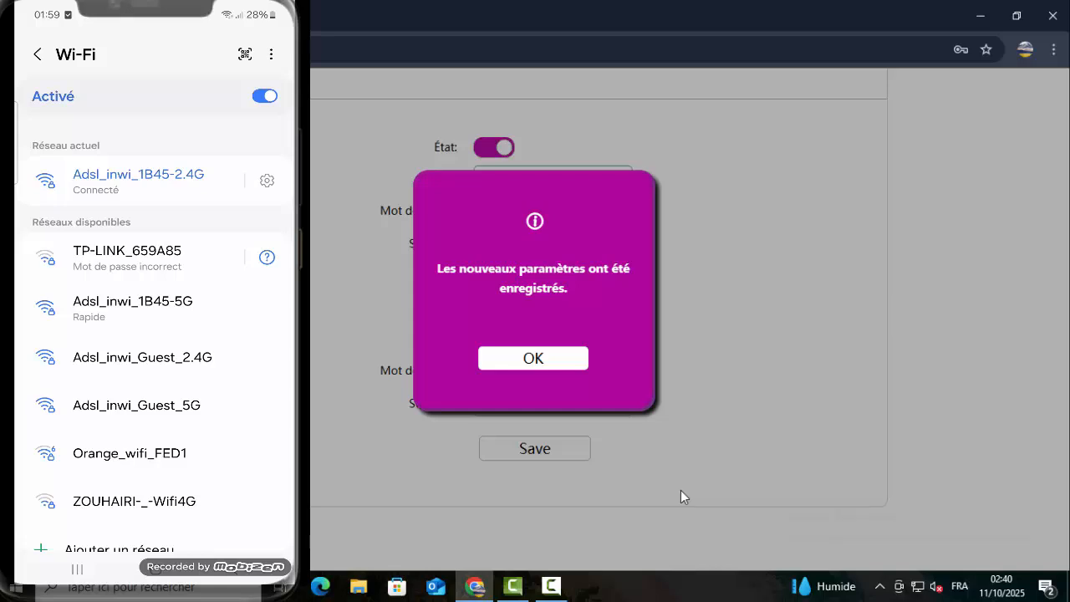
pyautogui.click(585, 365)
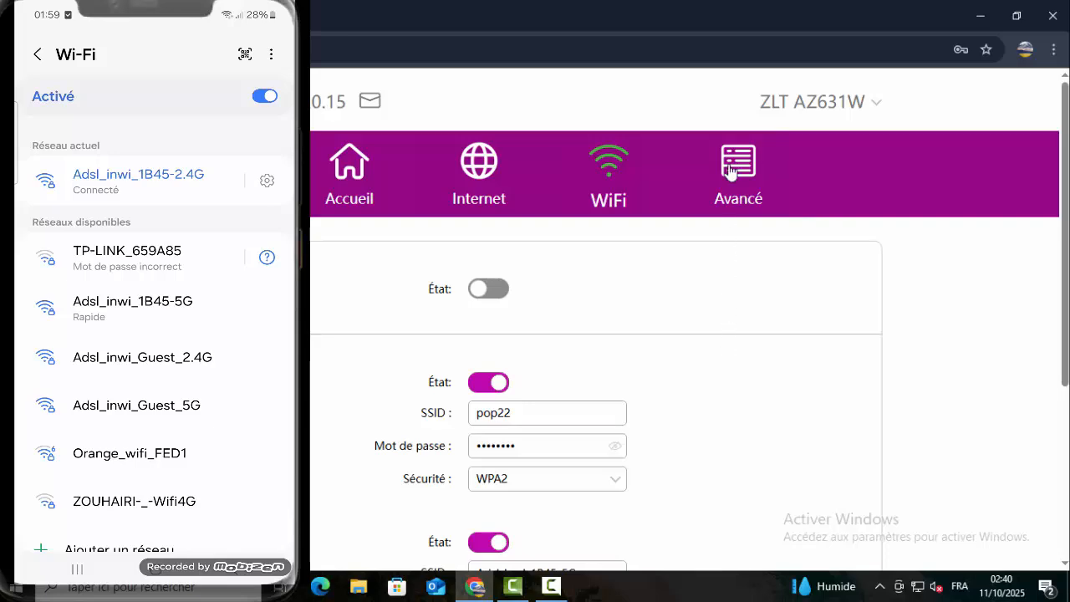
# - In Avancé > WiFi, turn on Masquer le SSID for both networks and save
pyautogui.click(730, 170)
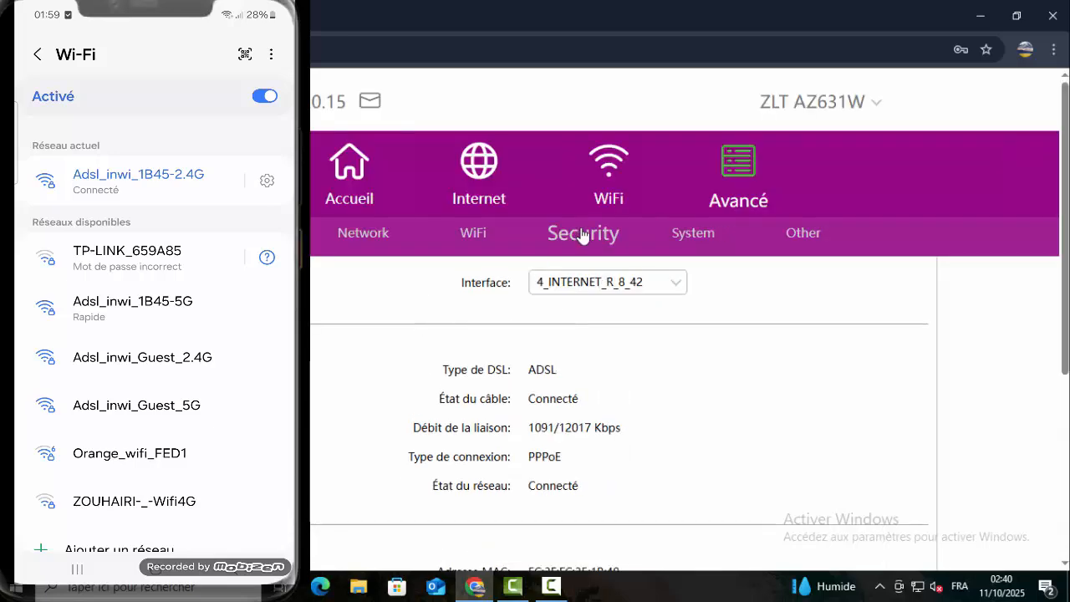
pyautogui.click(462, 234)
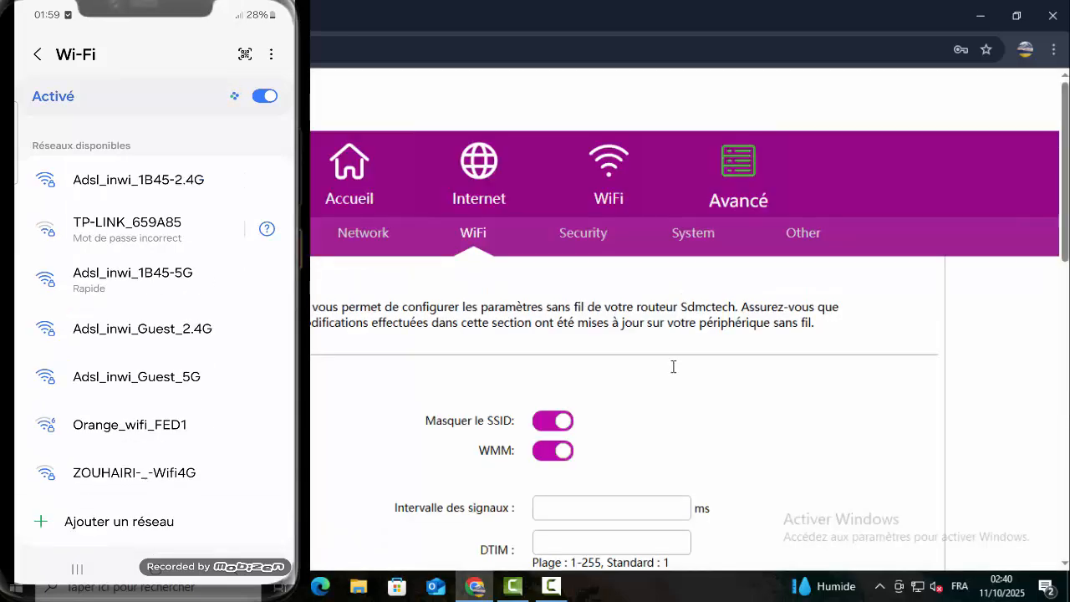
pyautogui.scroll(-5, 673, 366)
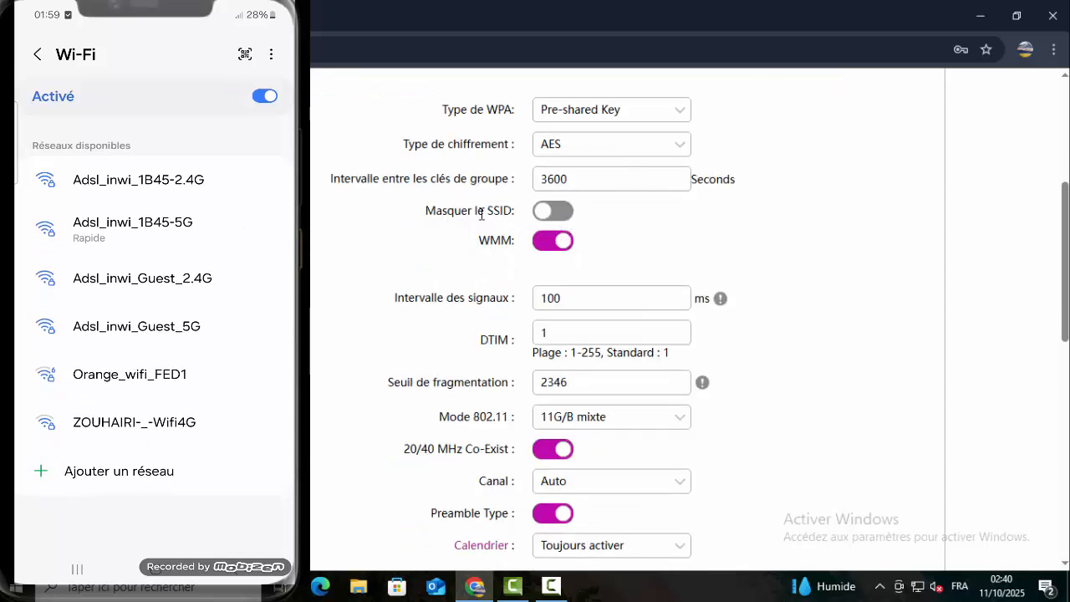
pyautogui.click(559, 214)
pyautogui.scroll(-4, 752, 309)
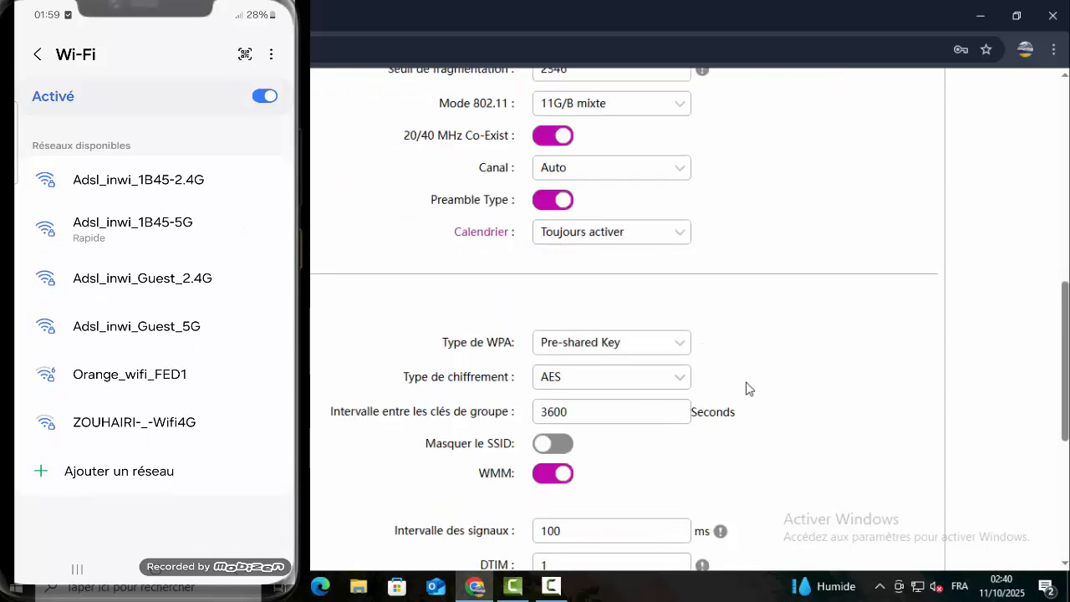
pyautogui.click(560, 453)
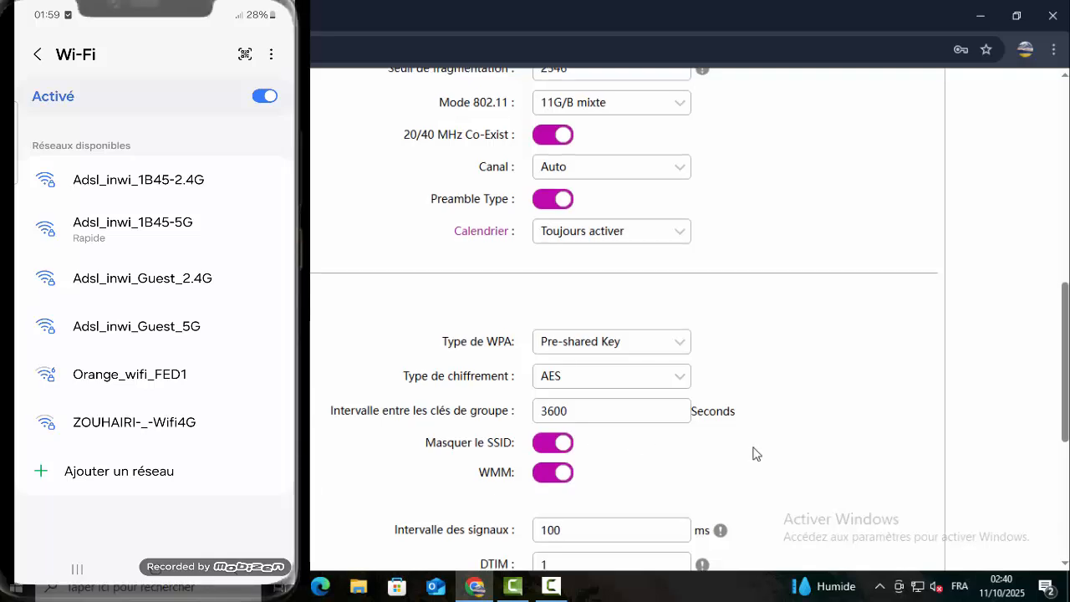
pyautogui.scroll(-4, 754, 452)
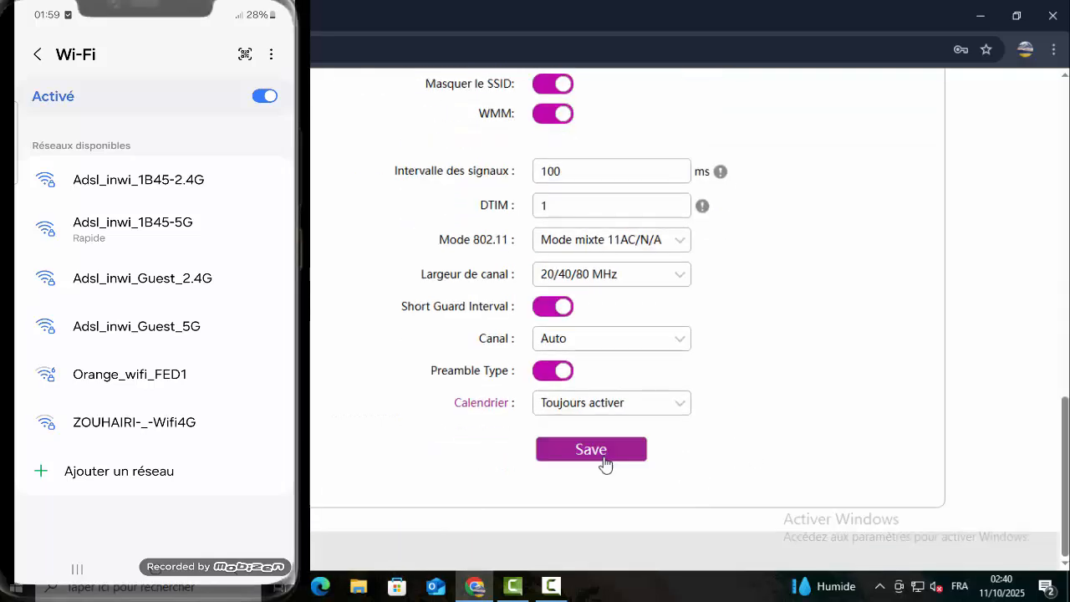
pyautogui.click(602, 455)
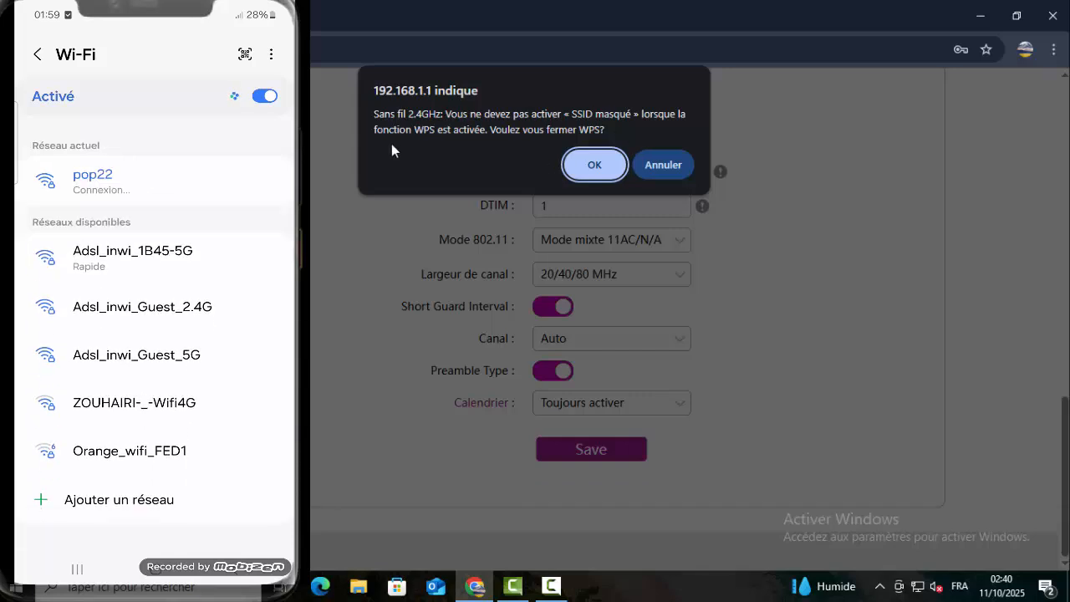
# - Accept disabling WPS on 2.4GHz and 5GHz, then dismiss the saved-settings dialog
pyautogui.click(600, 170)
pyautogui.click(594, 165)
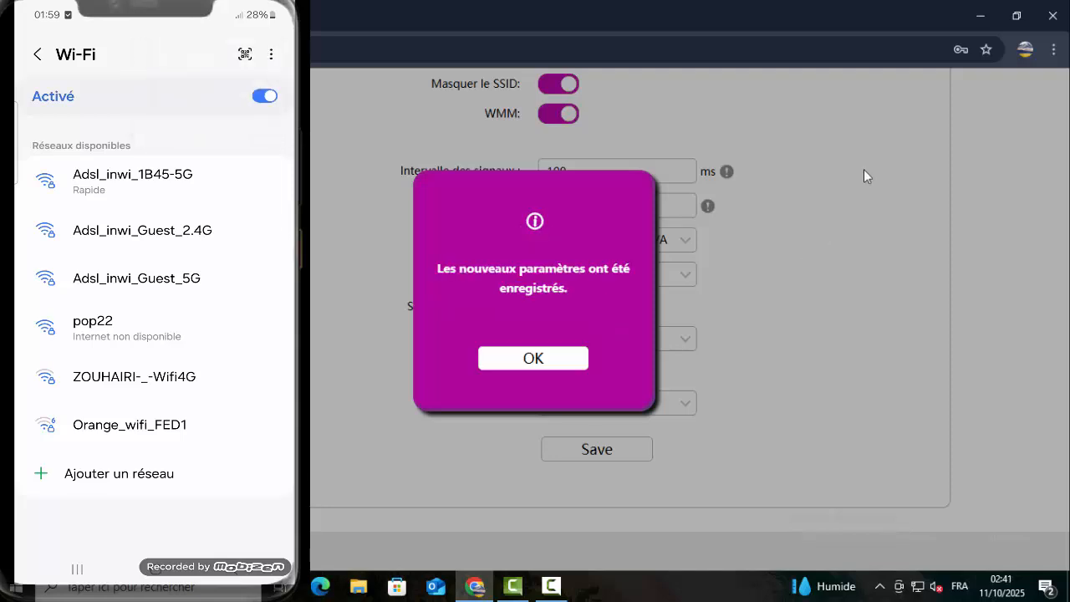
pyautogui.click(569, 361)
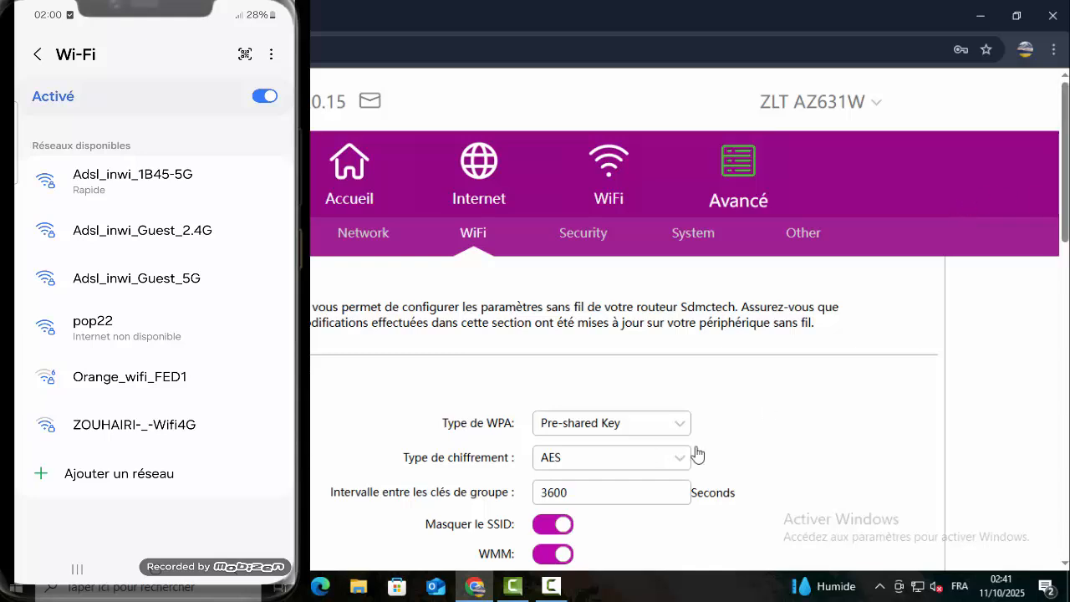
# - Verify Masquer le SSID is on, then go back to the main WiFi page listing pop22
pyautogui.scroll(-3, 793, 437)
pyautogui.scroll(-1, 793, 437)
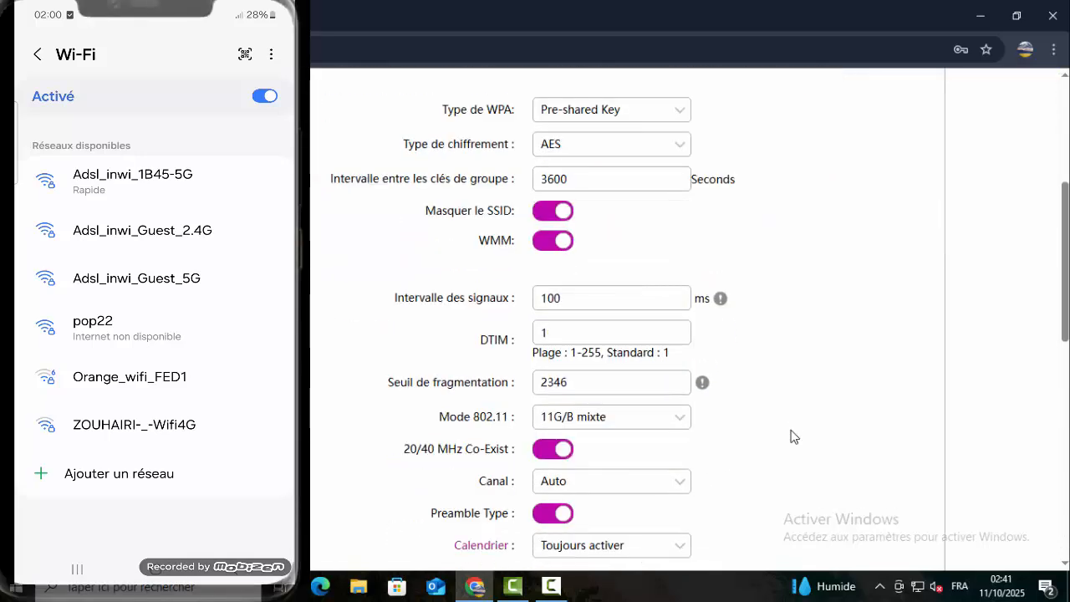
pyautogui.scroll(1, 793, 436)
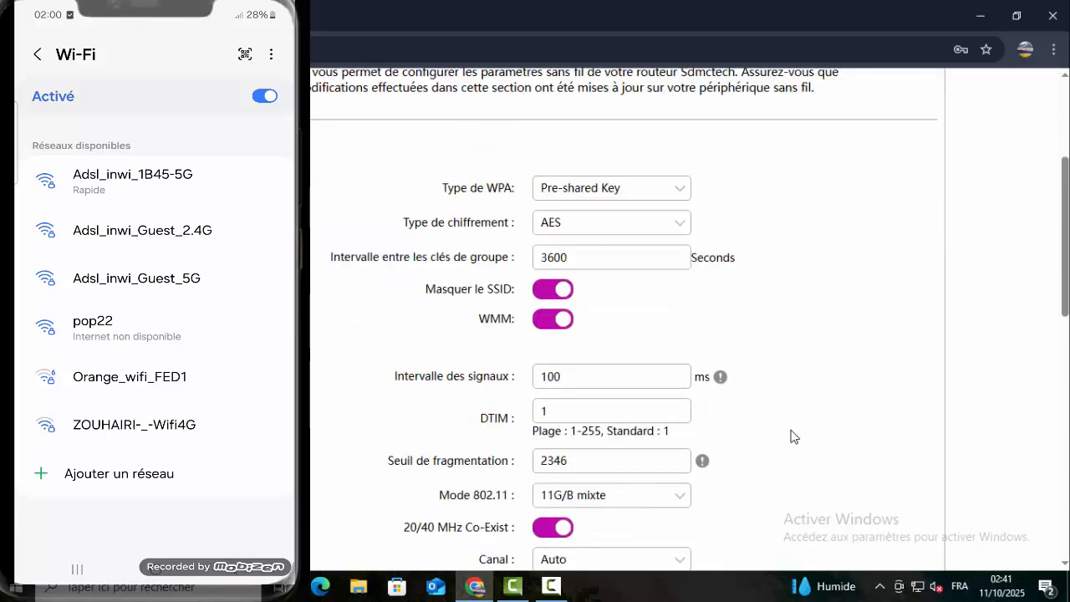
pyautogui.scroll(-4, 793, 436)
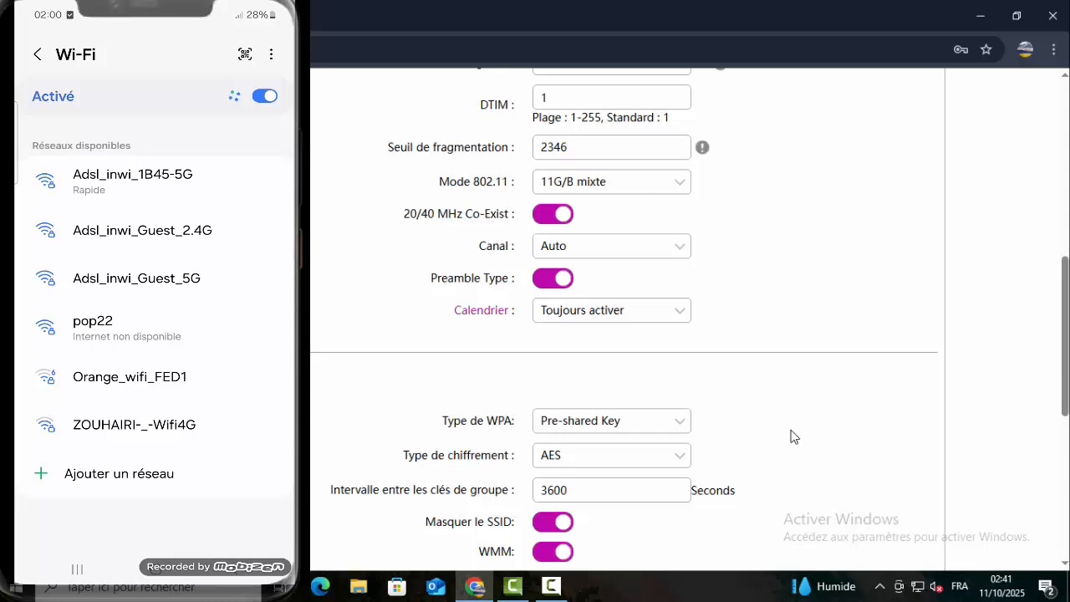
pyautogui.scroll(-2, 793, 437)
pyautogui.scroll(9, 793, 437)
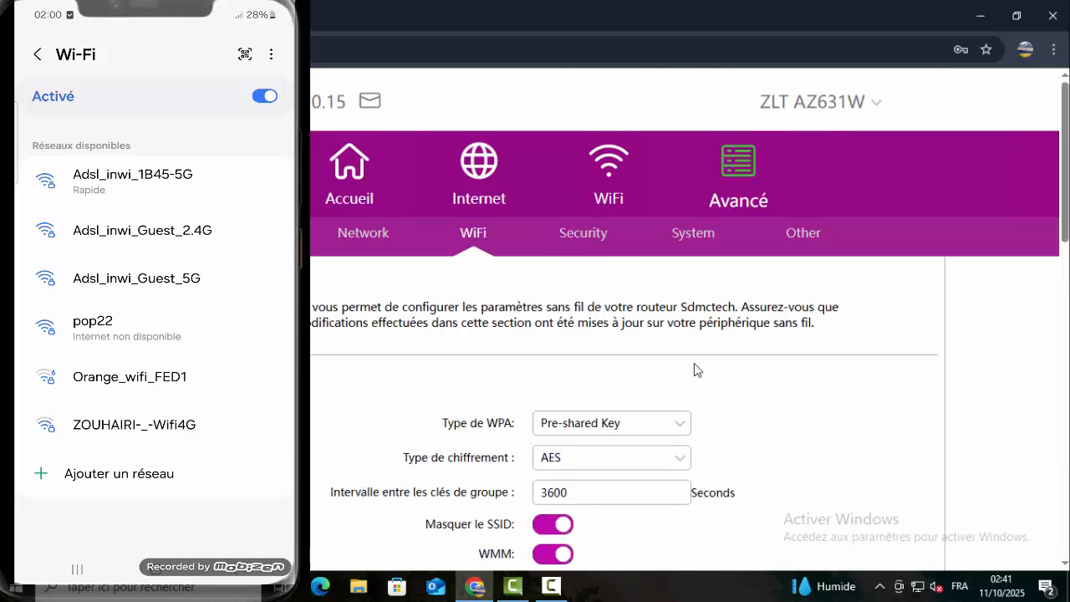
pyautogui.click(609, 171)
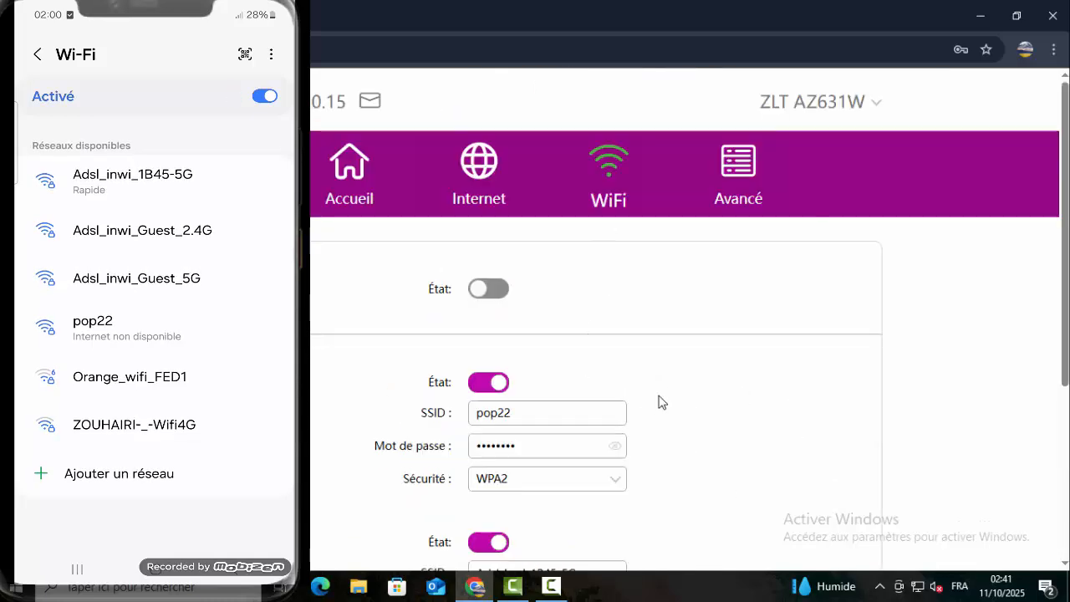
pyautogui.scroll(-2, 664, 393)
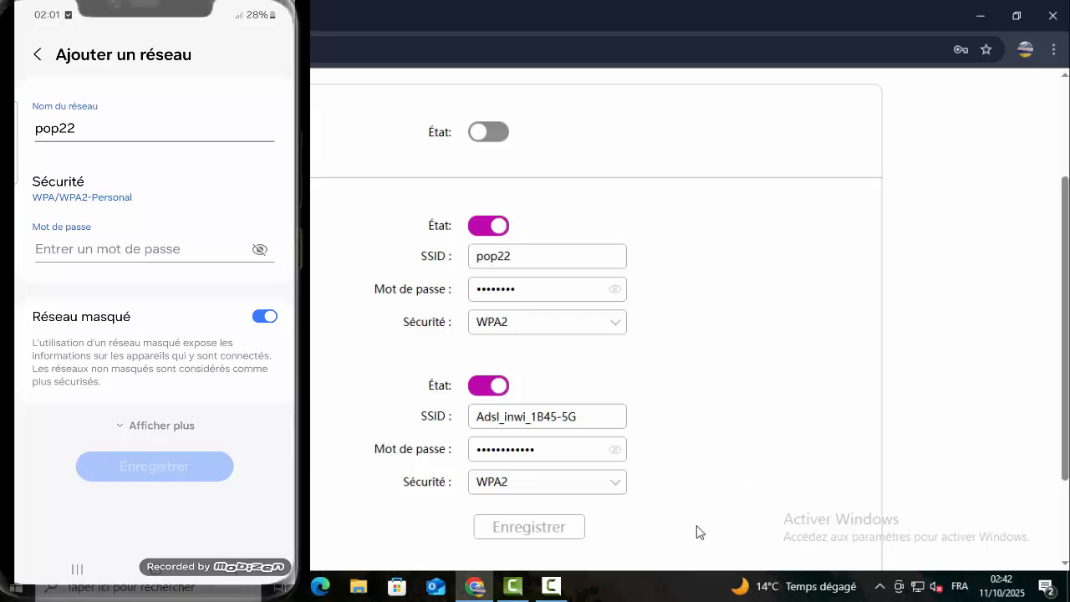
# - On the phone, enter the pop22 network password and save the hidden network
pyautogui.click(142, 249)
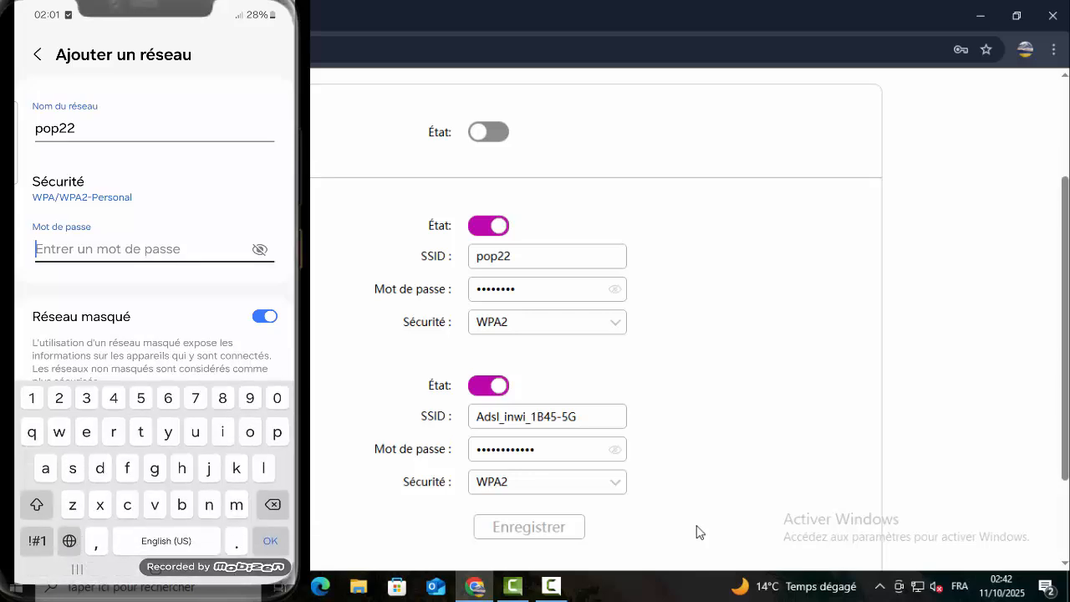
pyautogui.write('12345678')
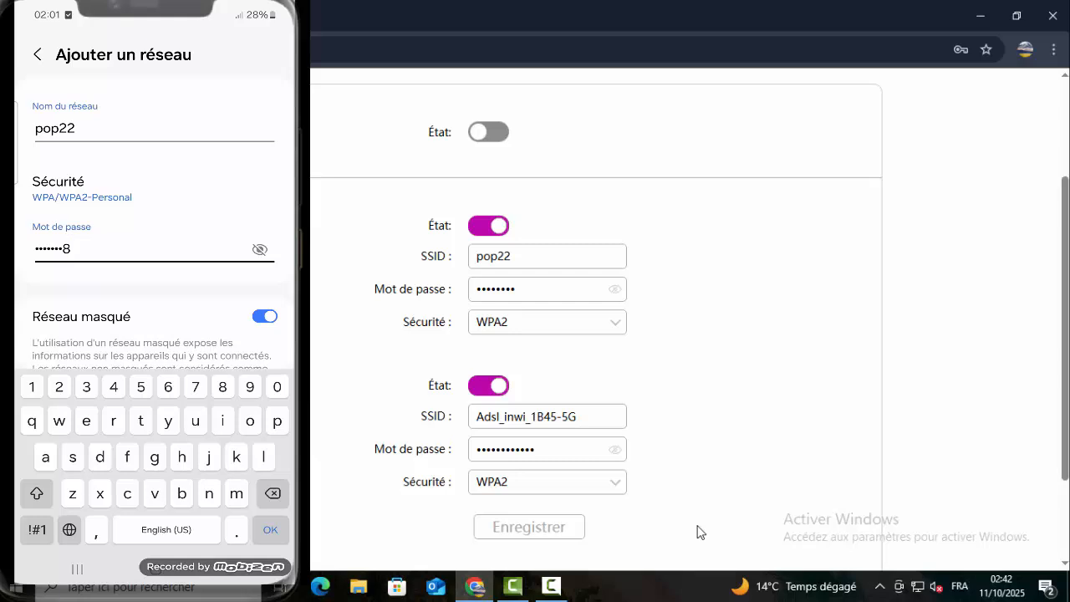
pyautogui.click(153, 335)
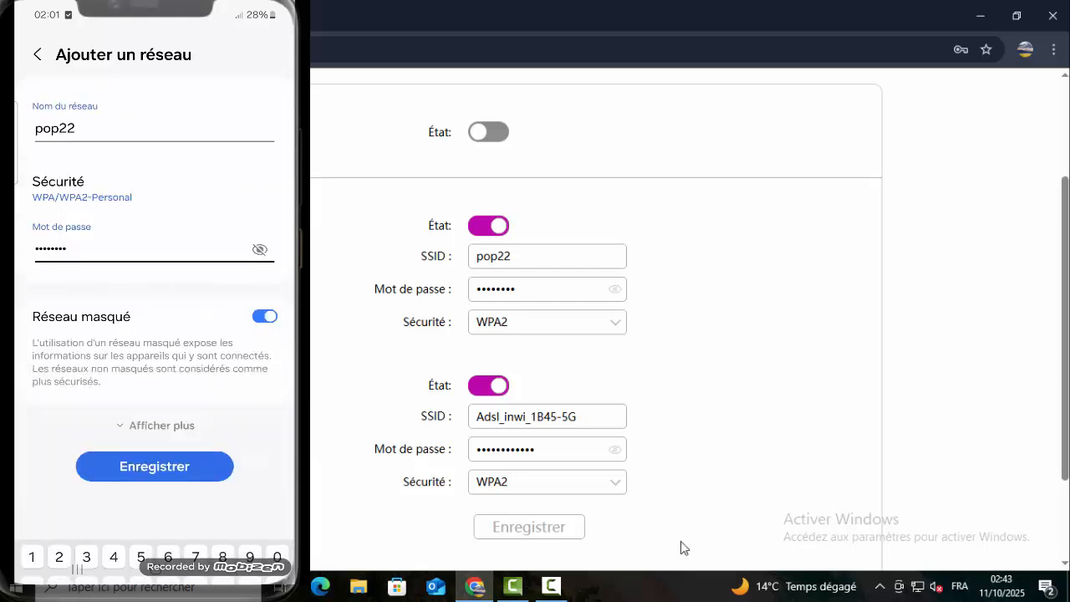
pyautogui.moveTo(551, 585)
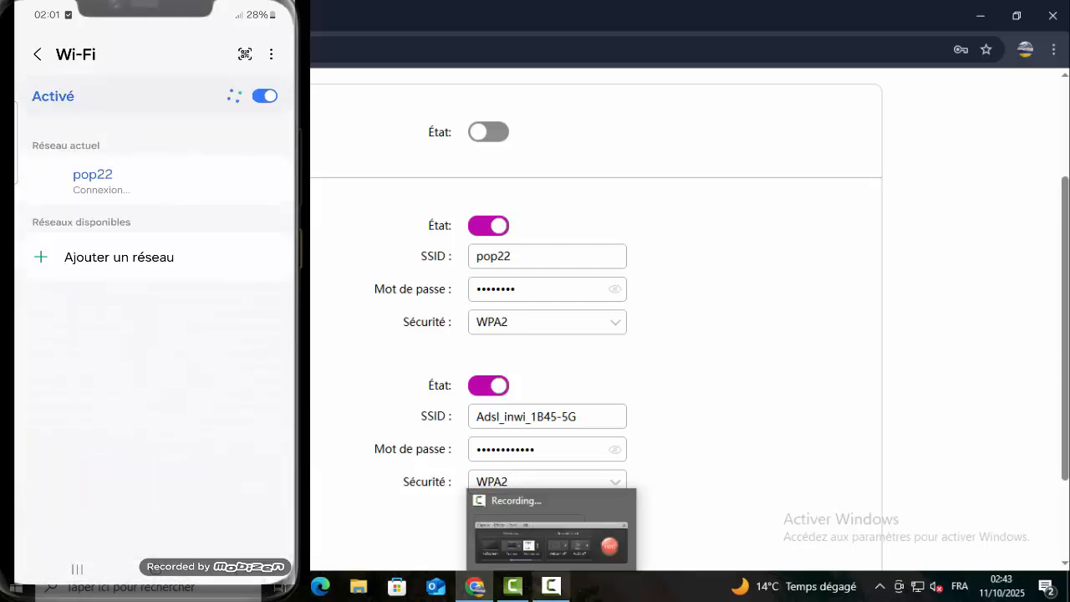
pyautogui.moveTo(725, 584)
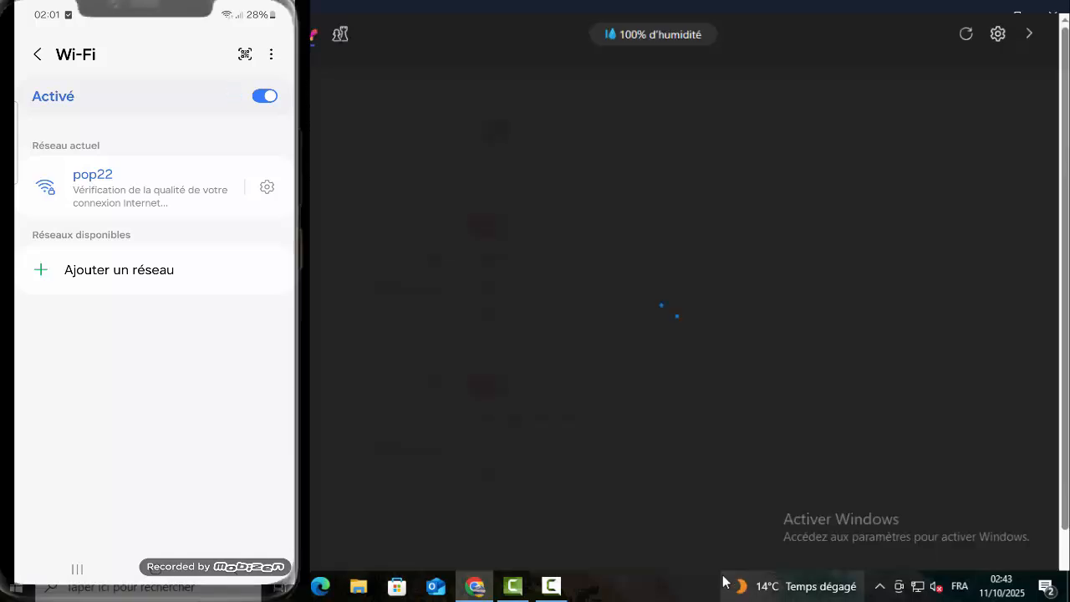